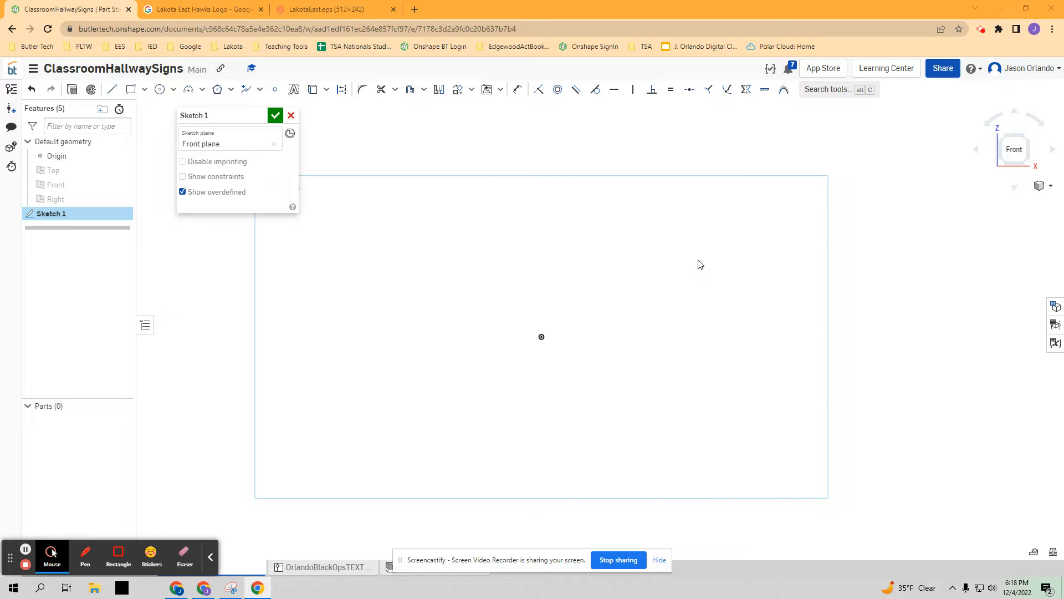
- Switch to the Lakota East hawk logo image and capture the whole logo with Snipping Tool
click(200, 10)
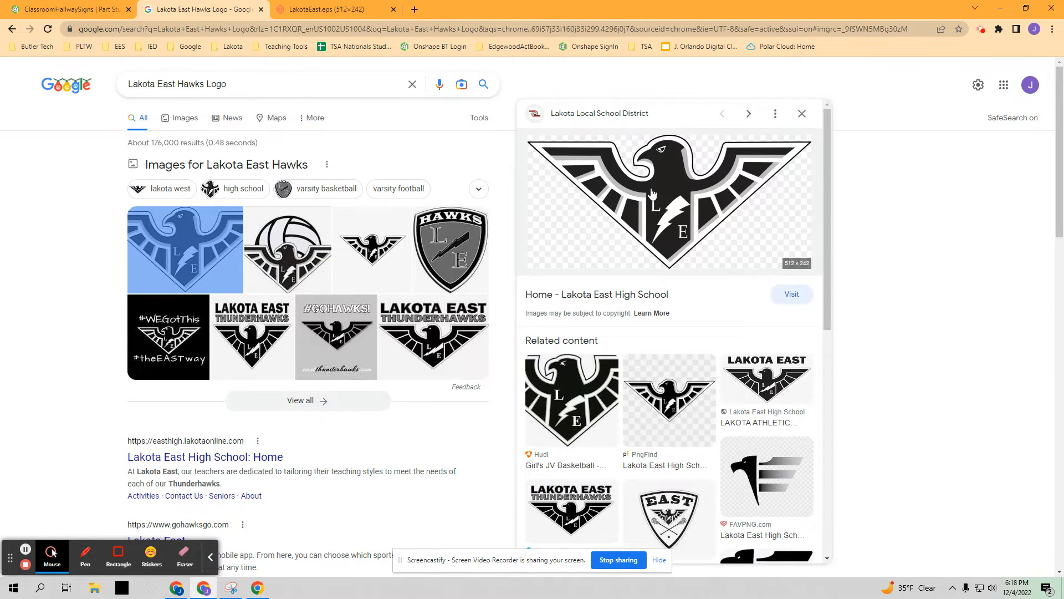
click(326, 9)
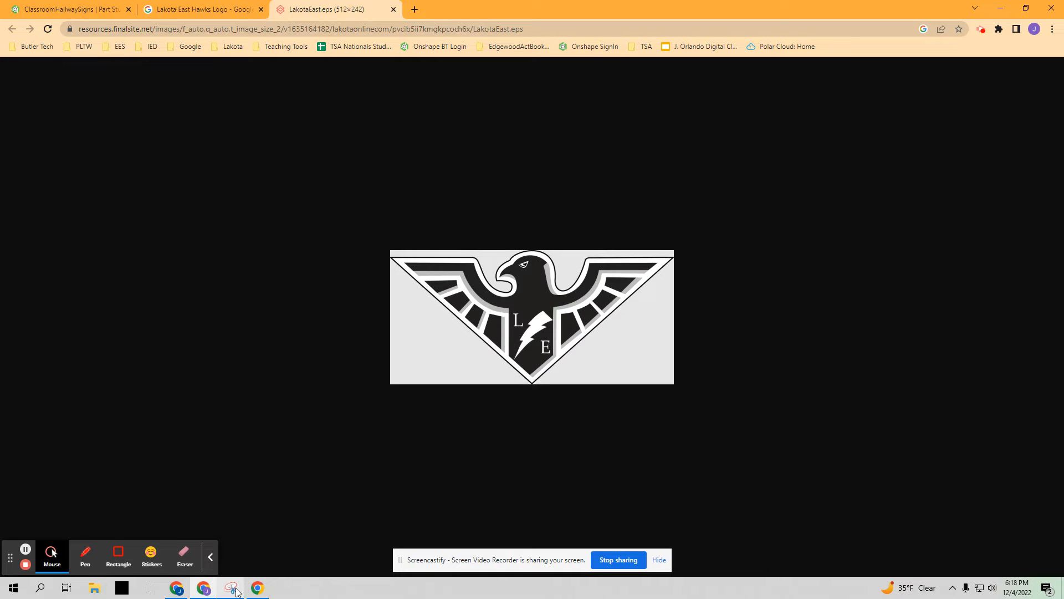
mouse_move(237, 593)
click(231, 588)
click(357, 185)
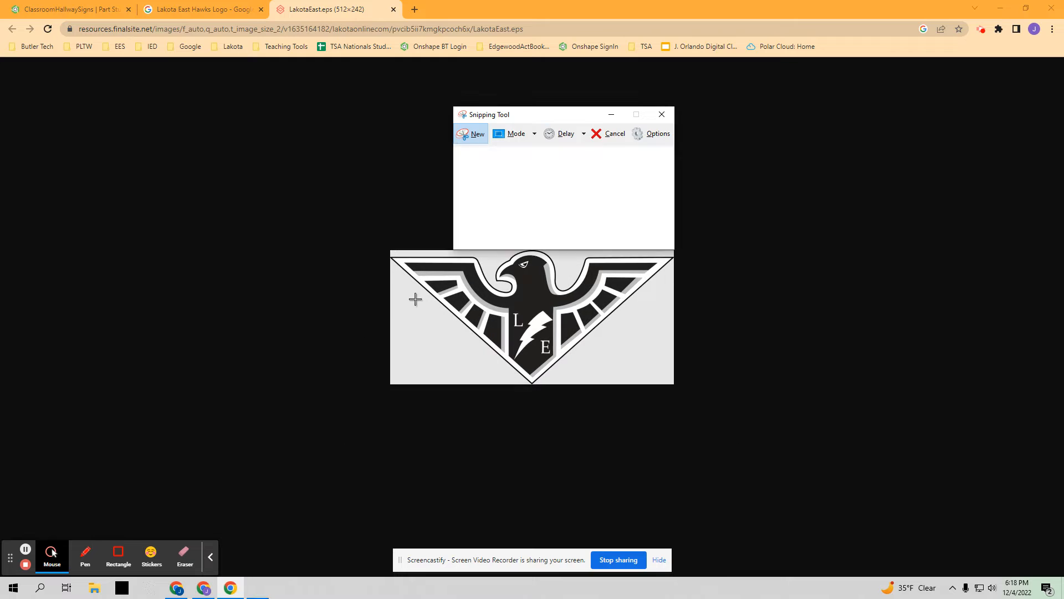
drag(390, 250, 676, 386)
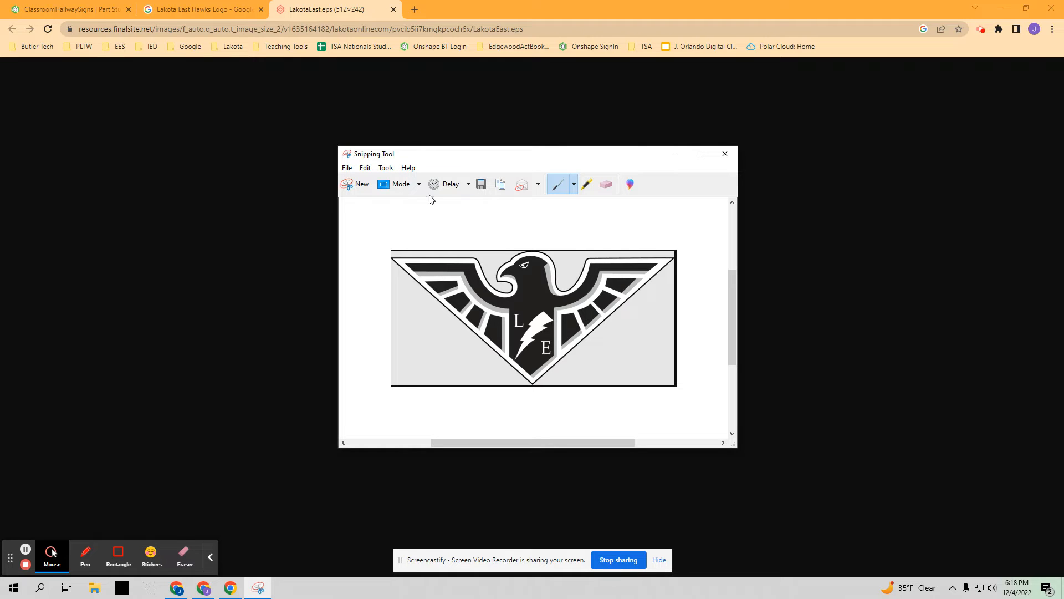
- Save the snip as EastHawkLogo PNG in Pictures, replacing the existing file, and return to the Onshape sketch
click(481, 184)
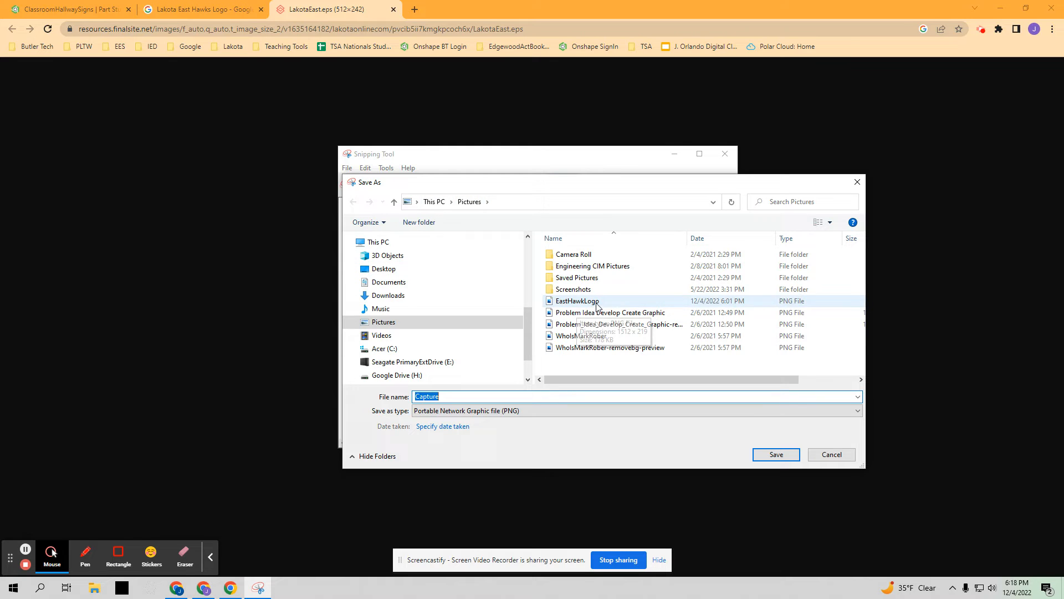
click(569, 304)
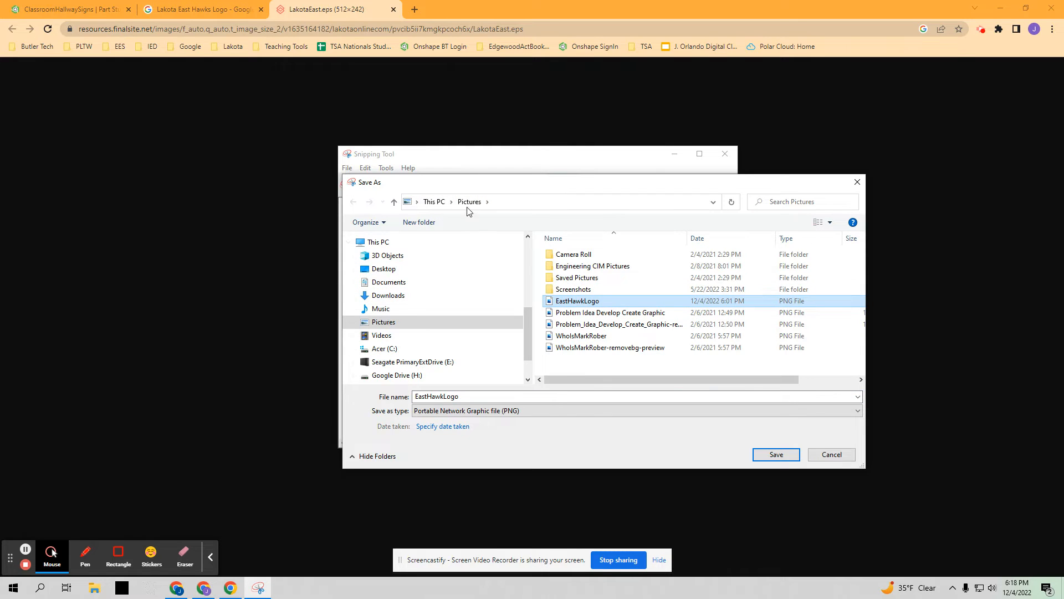
click(776, 454)
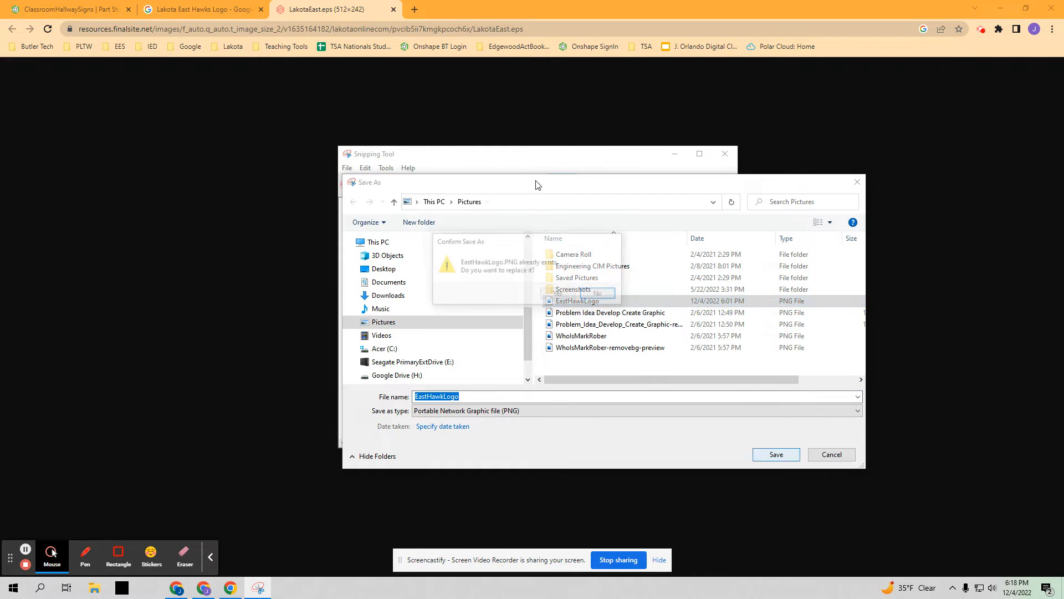
click(559, 297)
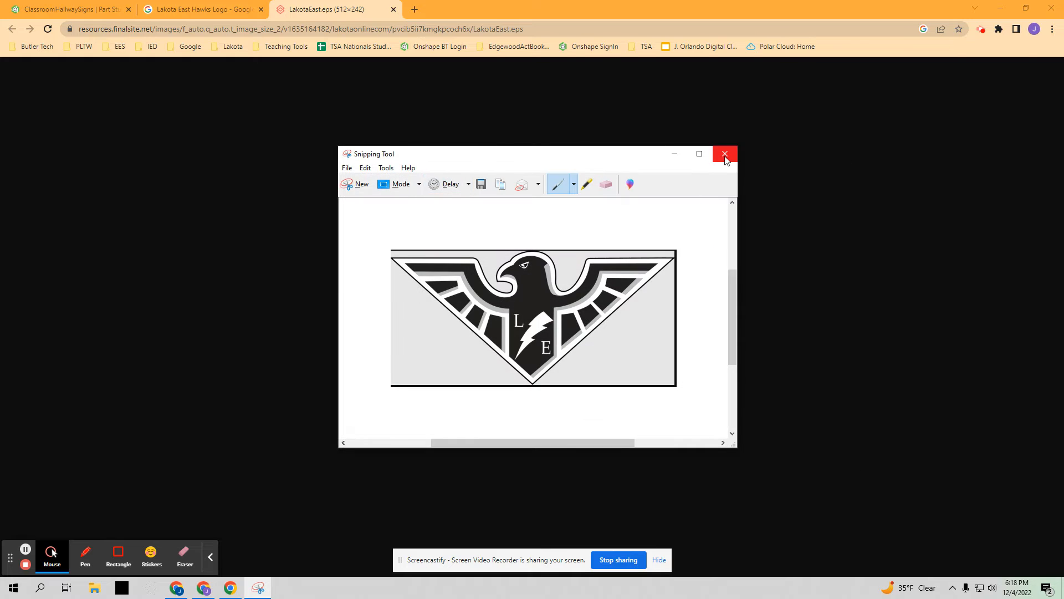
click(725, 153)
click(59, 10)
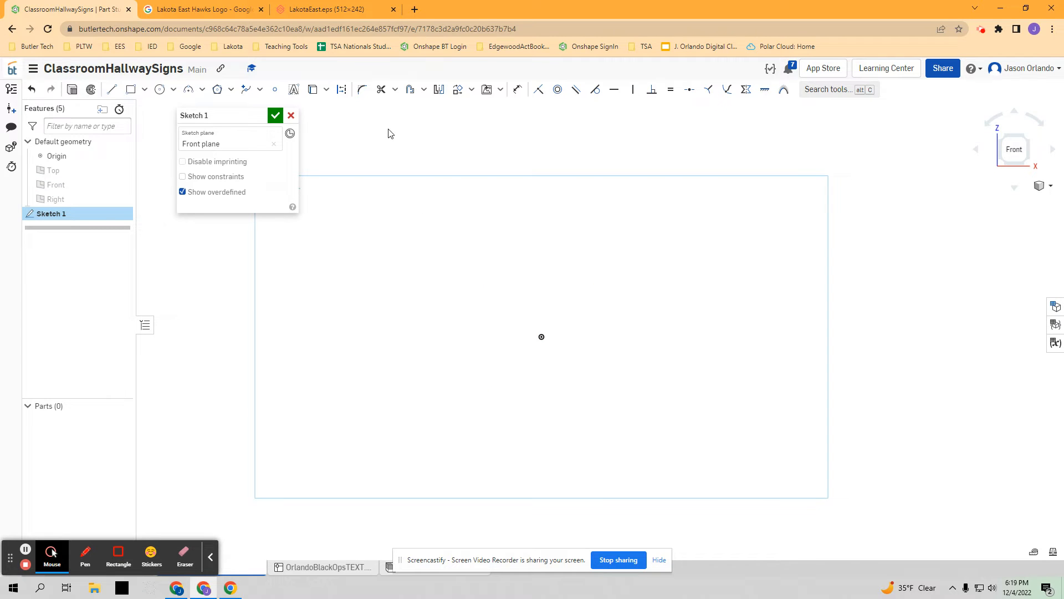
click(486, 92)
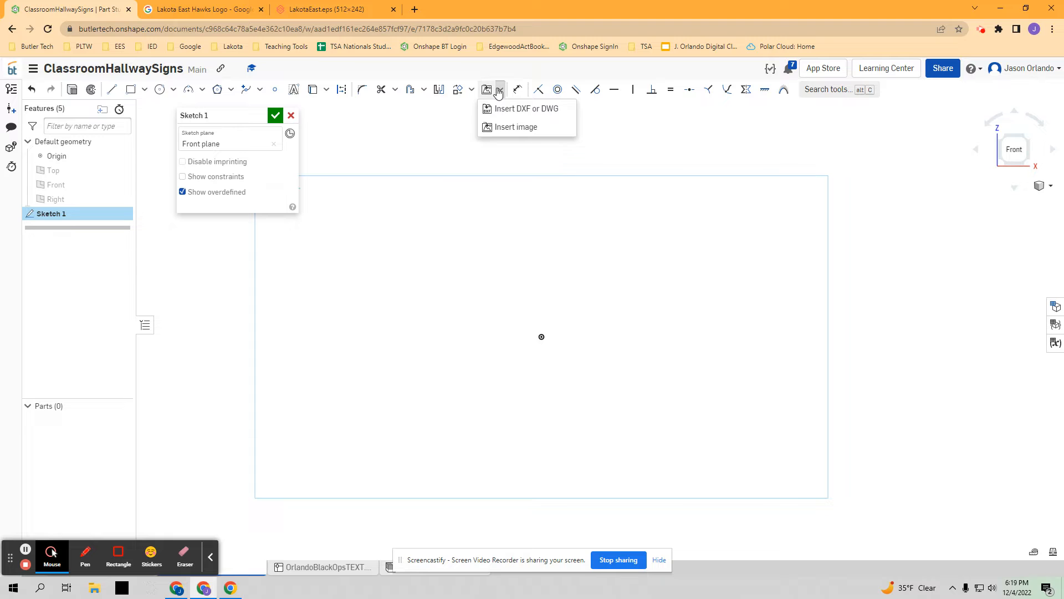
click(499, 105)
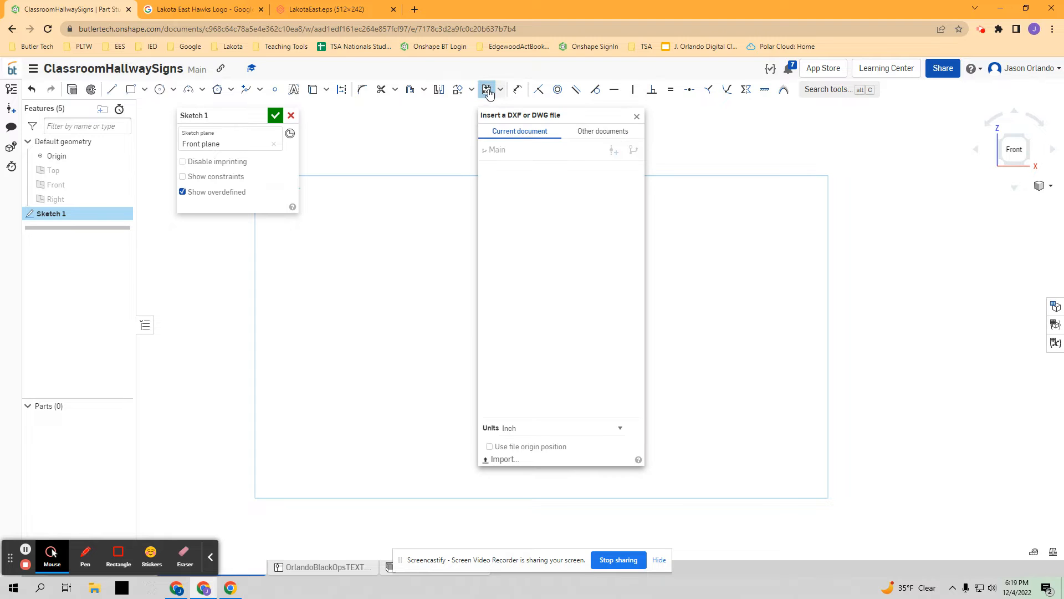
click(637, 116)
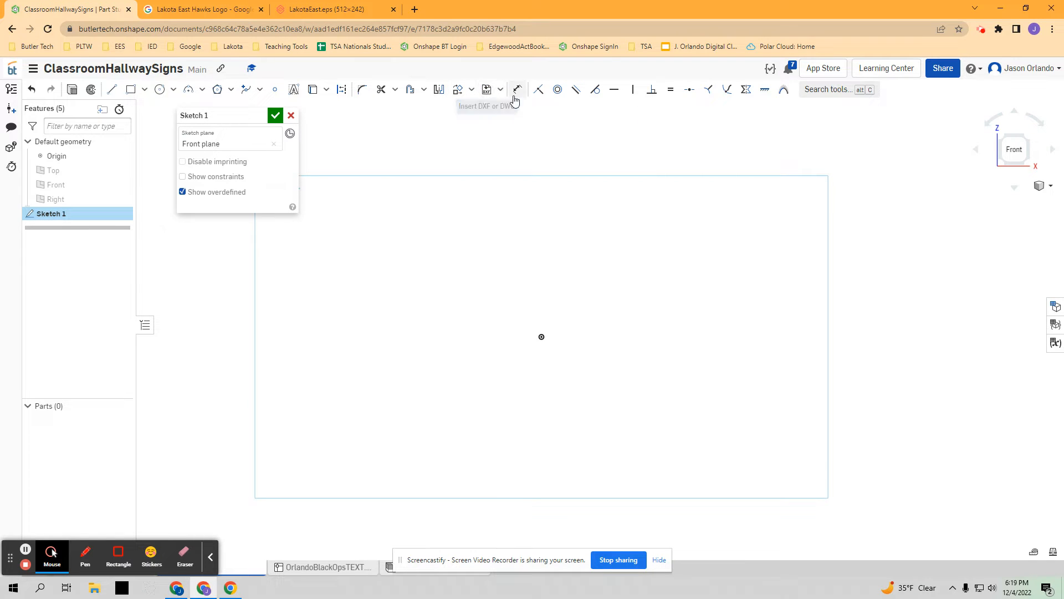
- Start inserting a sketch image and import the EastHawkLogo file from Pictures into the document
click(501, 91)
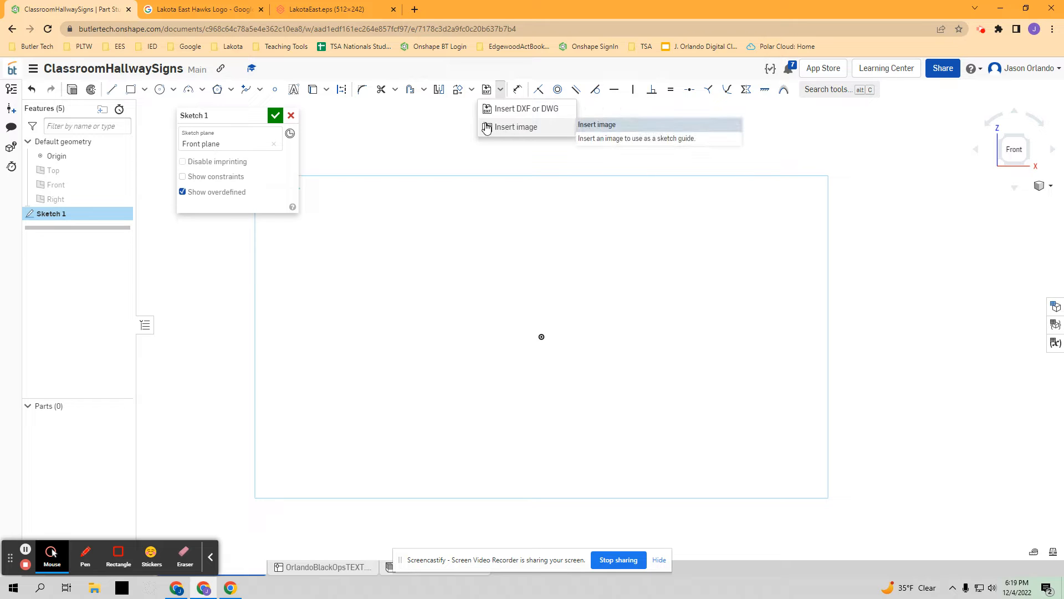
click(526, 130)
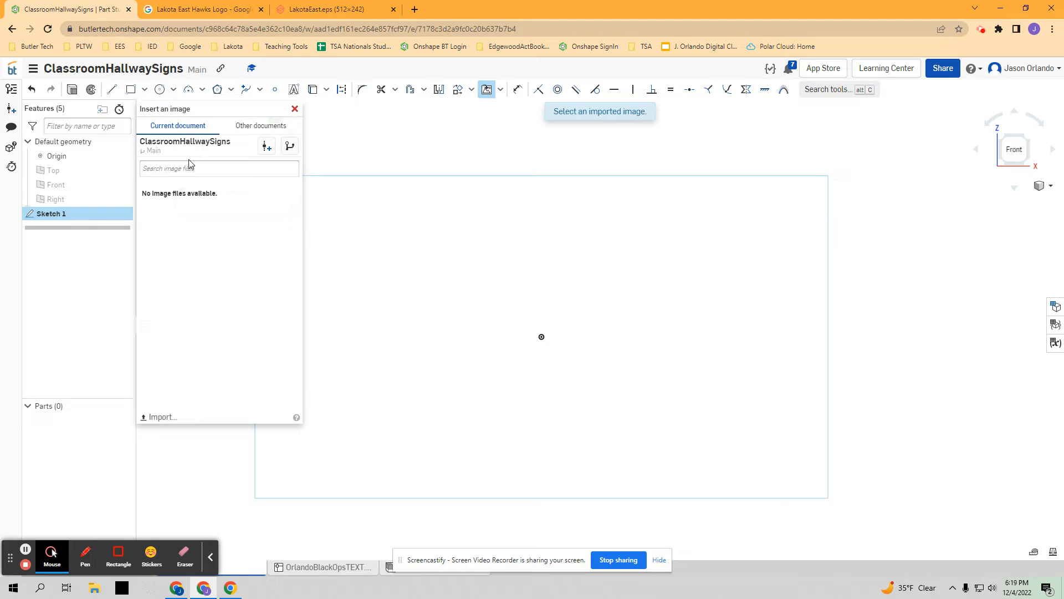
click(161, 417)
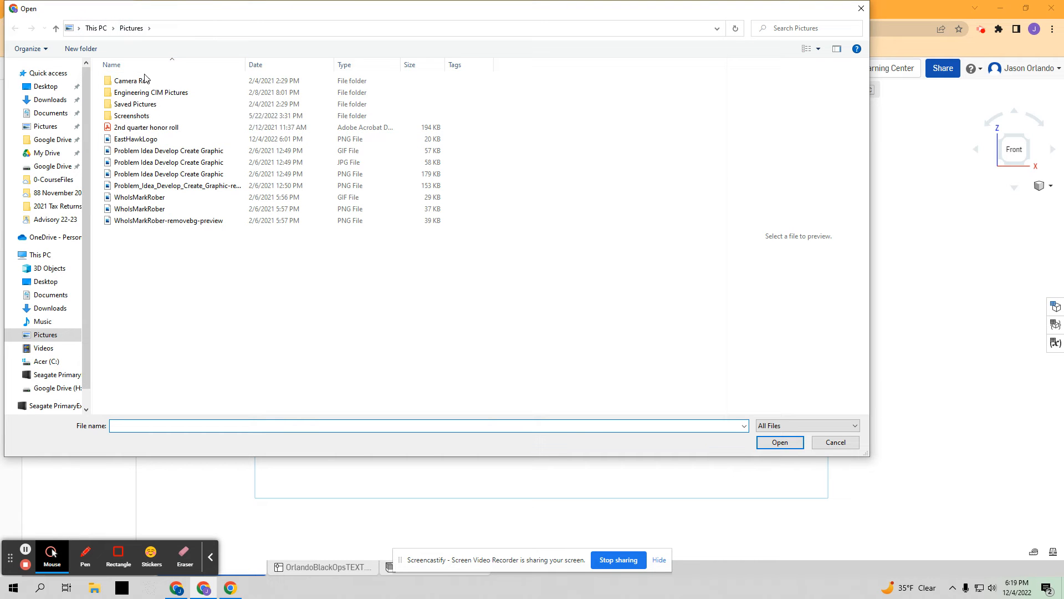
click(145, 141)
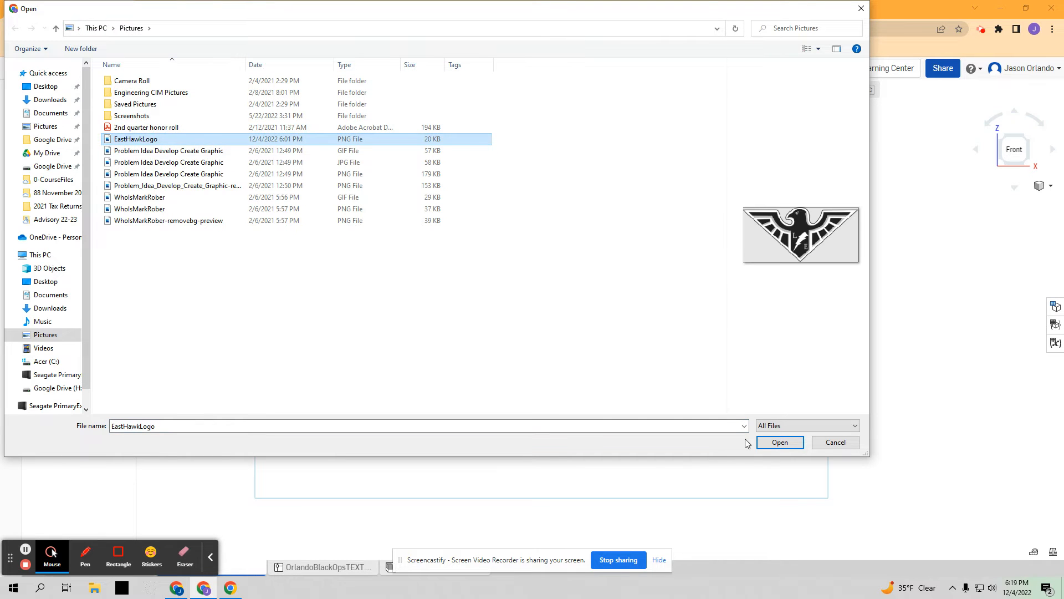
click(779, 442)
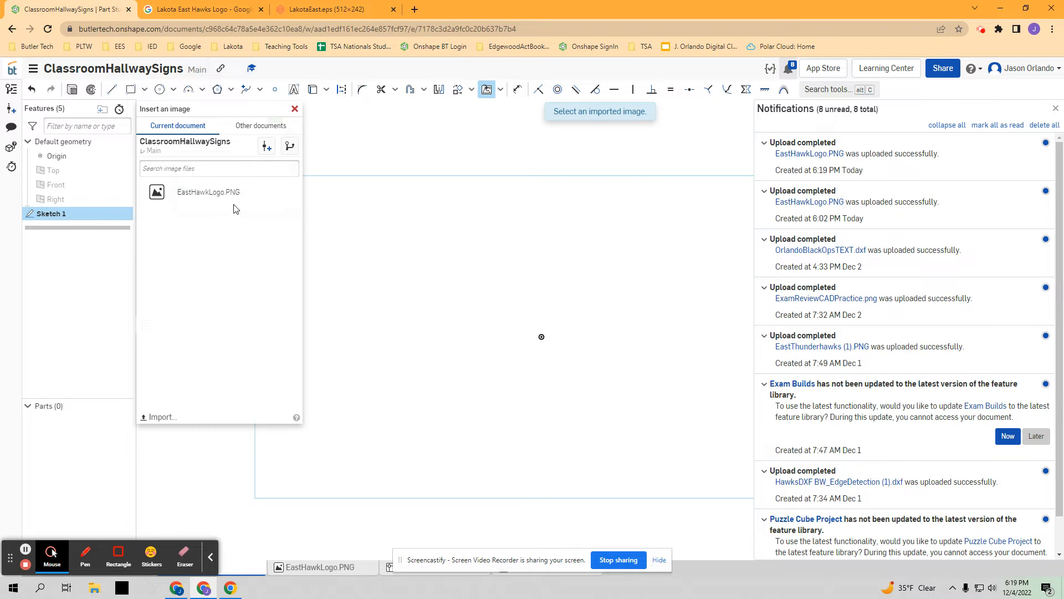
- Place EastHawkLogo.PNG in the sketch with its lower-left corner on the origin, about 7.67 in tall
click(237, 195)
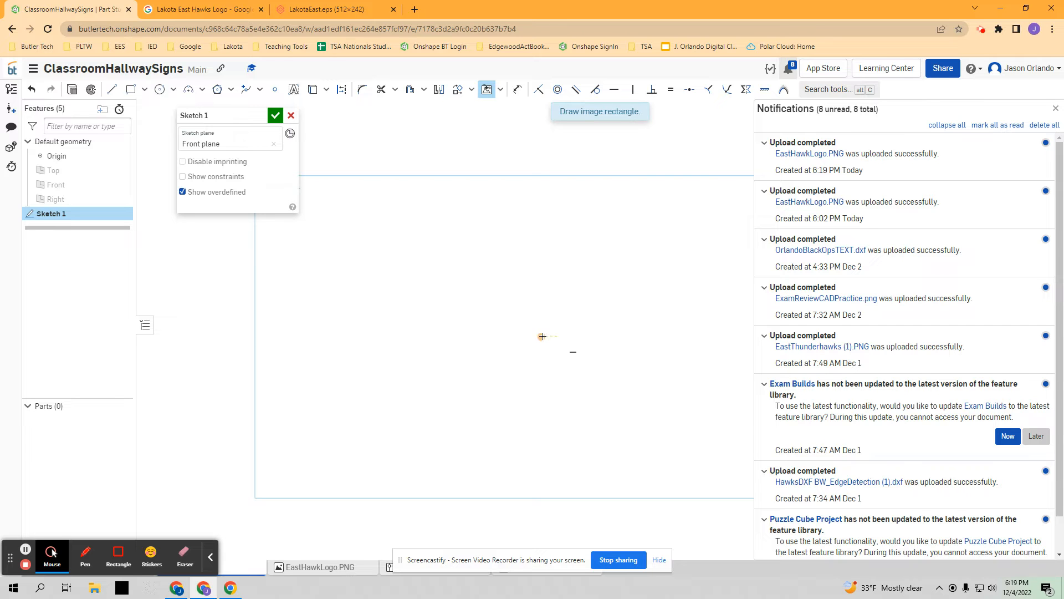
drag(541, 336, 814, 219)
click(807, 220)
- Dimension the height of the logo image along its left edge and set it to 3 in
click(518, 89)
click(542, 239)
click(476, 264)
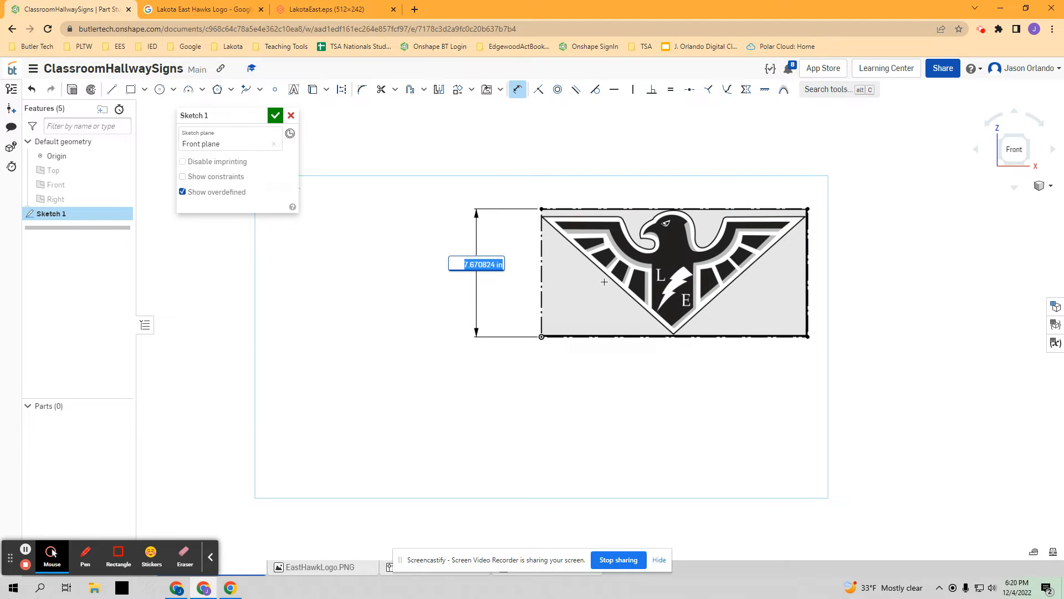
text(3)
key(Return)
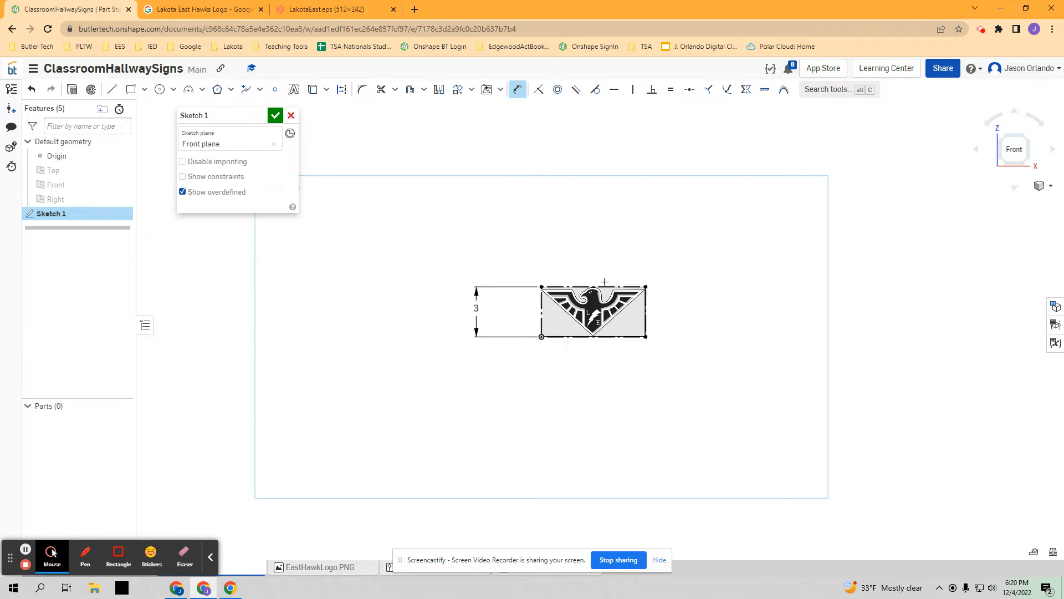
- Delete the height dimension from the logo image
scroll(577, 335, up, 5)
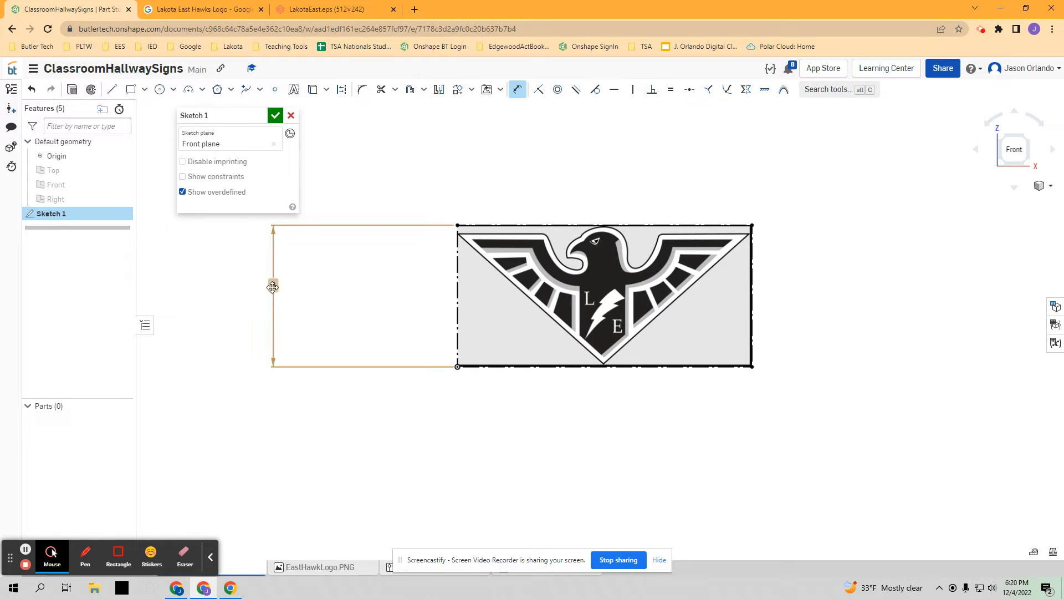
click(272, 287)
key(Delete)
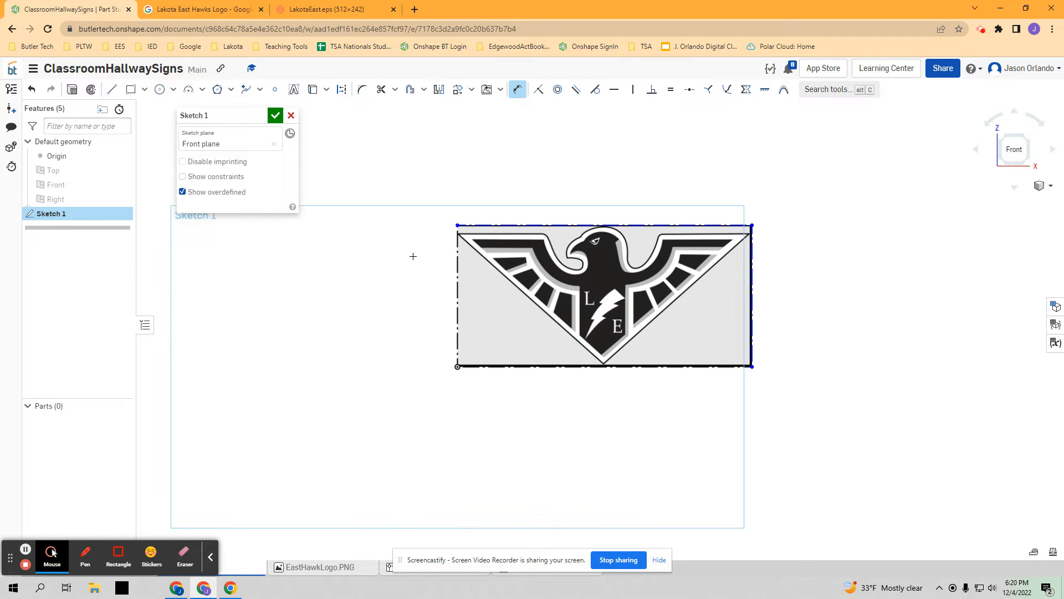
- Trace the logo's right slanted edge with a line about 4.14 in long from the bottom tip to the wing's outer corner
middle_drag(413, 256, 331, 256)
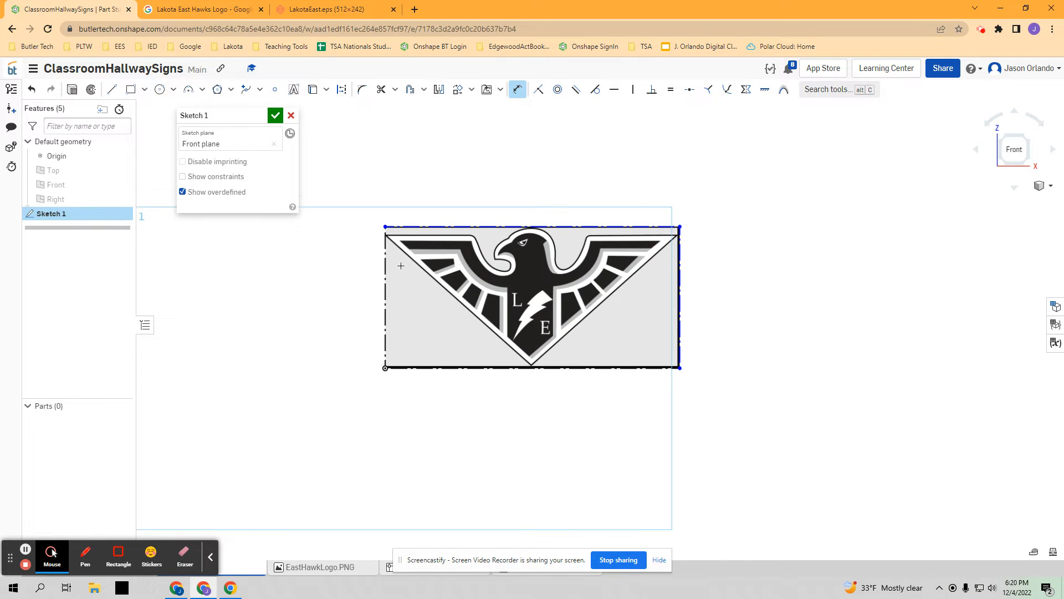
scroll(400, 266, up, 2)
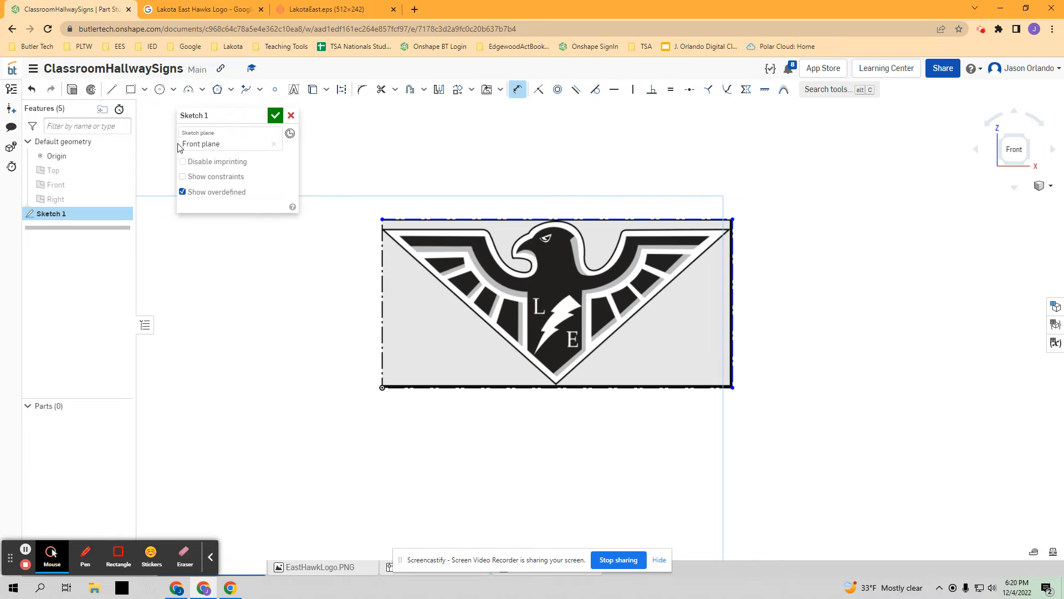
click(111, 89)
scroll(566, 387, up, 3)
click(544, 398)
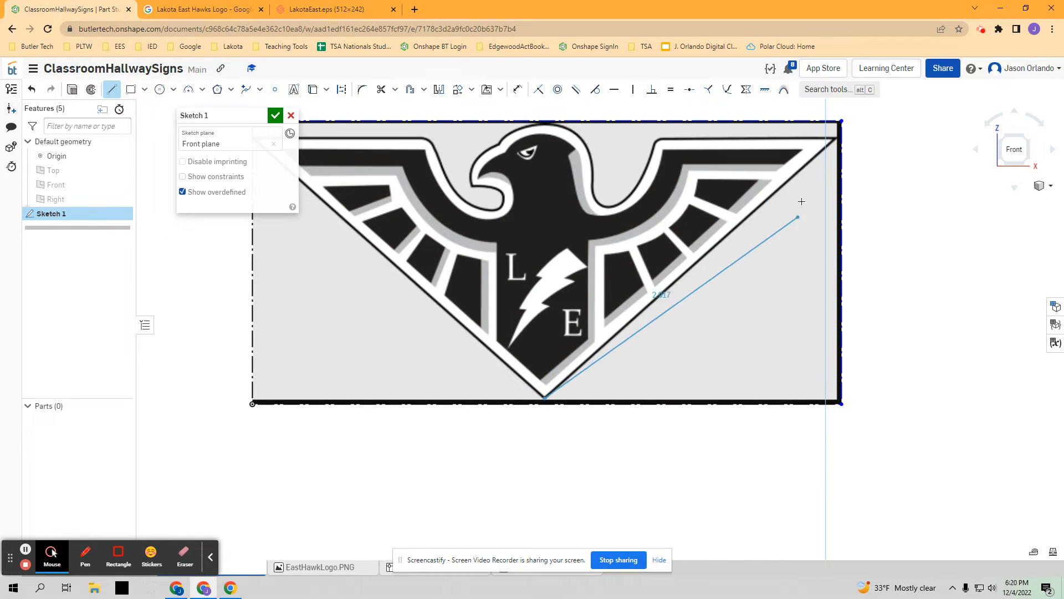
click(836, 140)
scroll(837, 140, up, 3)
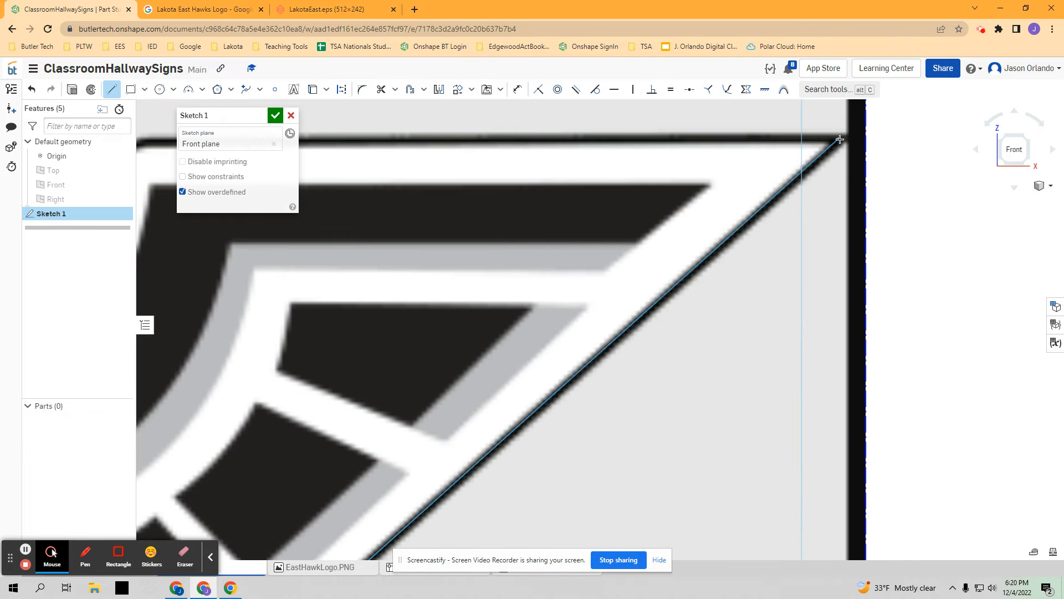
- Continue with a line about 1.84 in long along the right wing's upper edge to where the curve starts, ending the chain there
scroll(839, 140, down, 3)
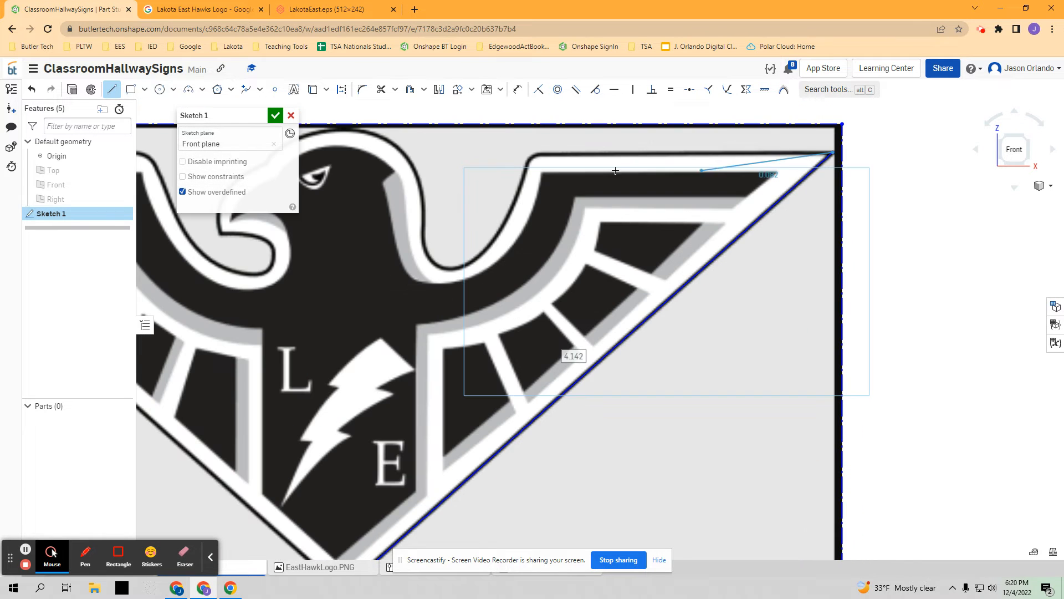
click(541, 151)
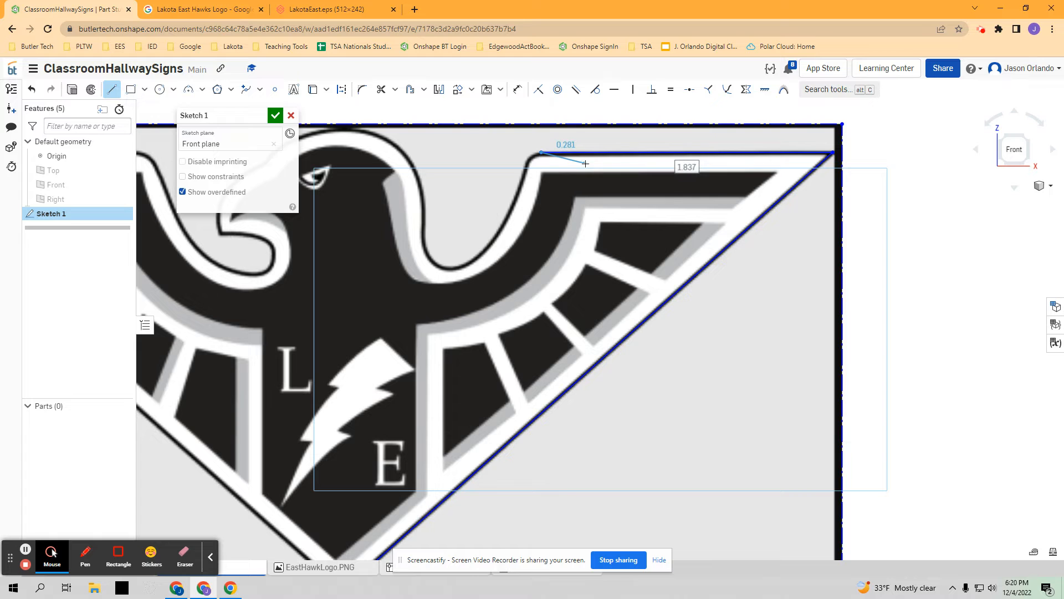
right_click(517, 142)
click(551, 149)
- Trace the logo's left slanted edge with a line about 4.12 in long from the bottom tip to the wing's outer corner
click(111, 90)
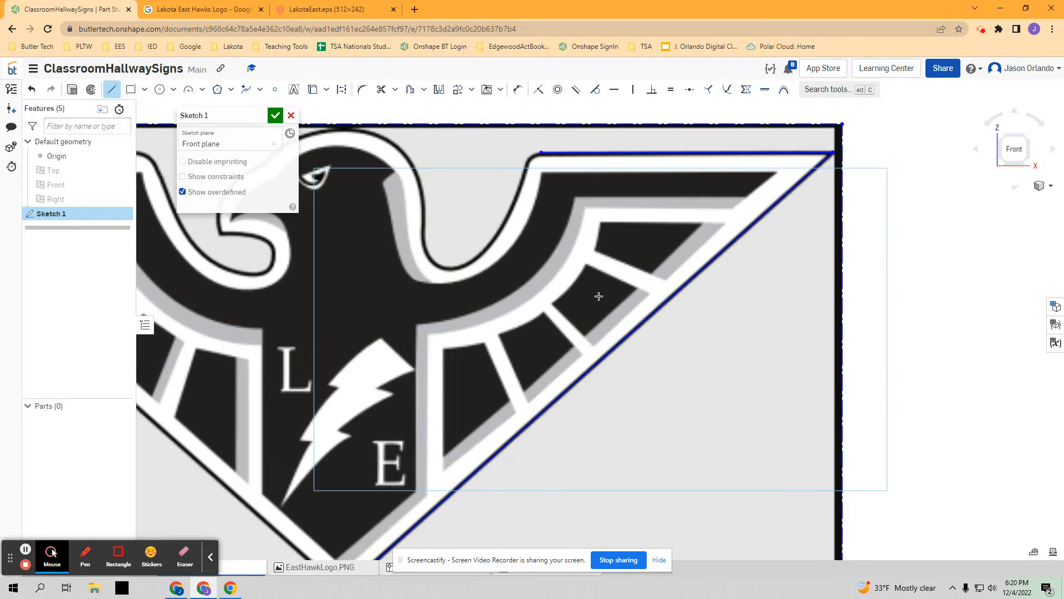
scroll(596, 295, down, 5)
scroll(498, 476, down, 2)
scroll(515, 428, up, 3)
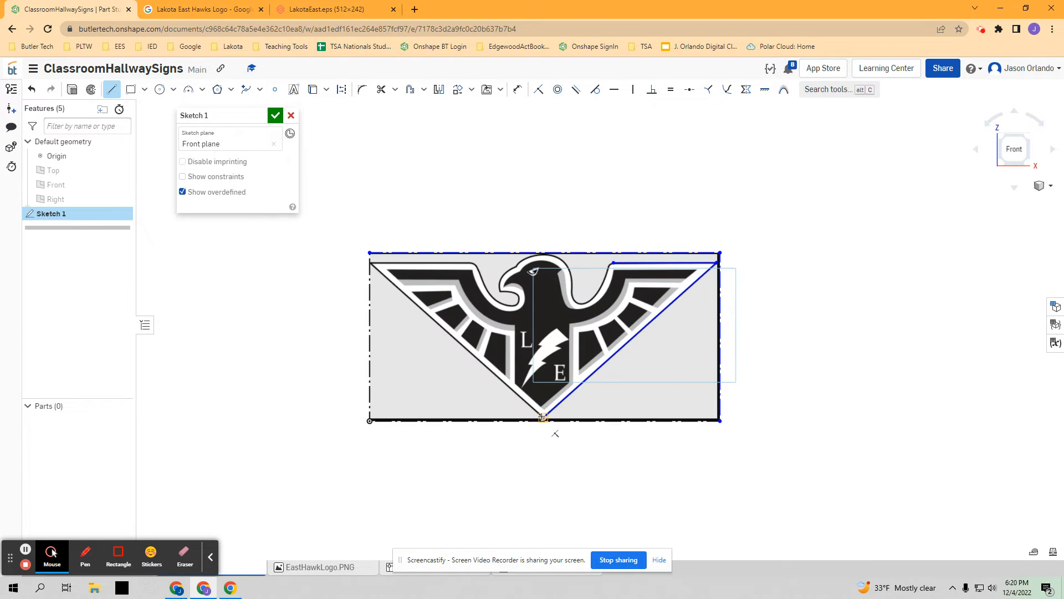
scroll(382, 284, up, 3)
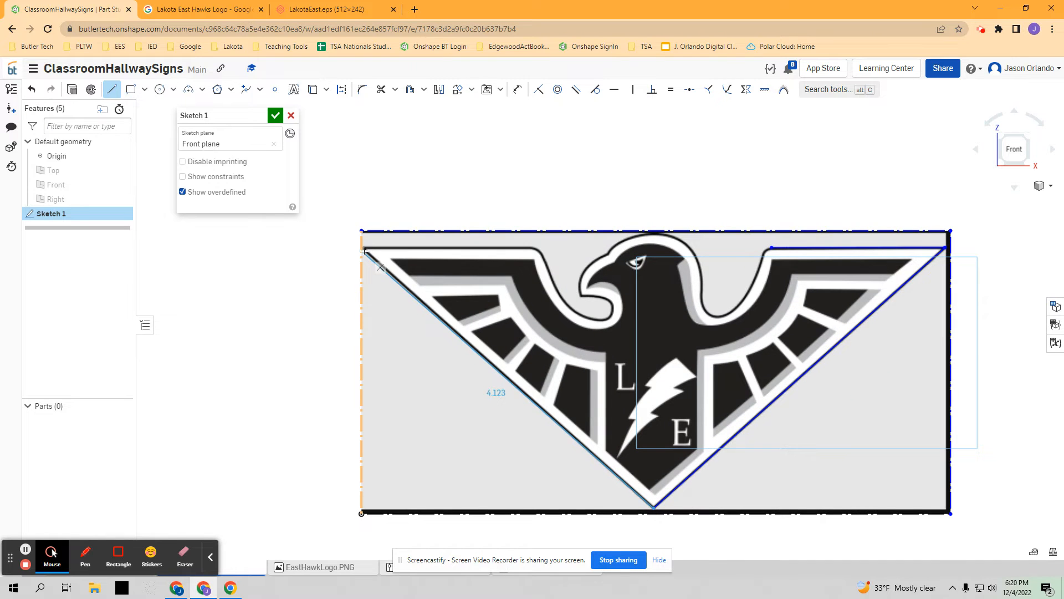
scroll(364, 249, up, 10)
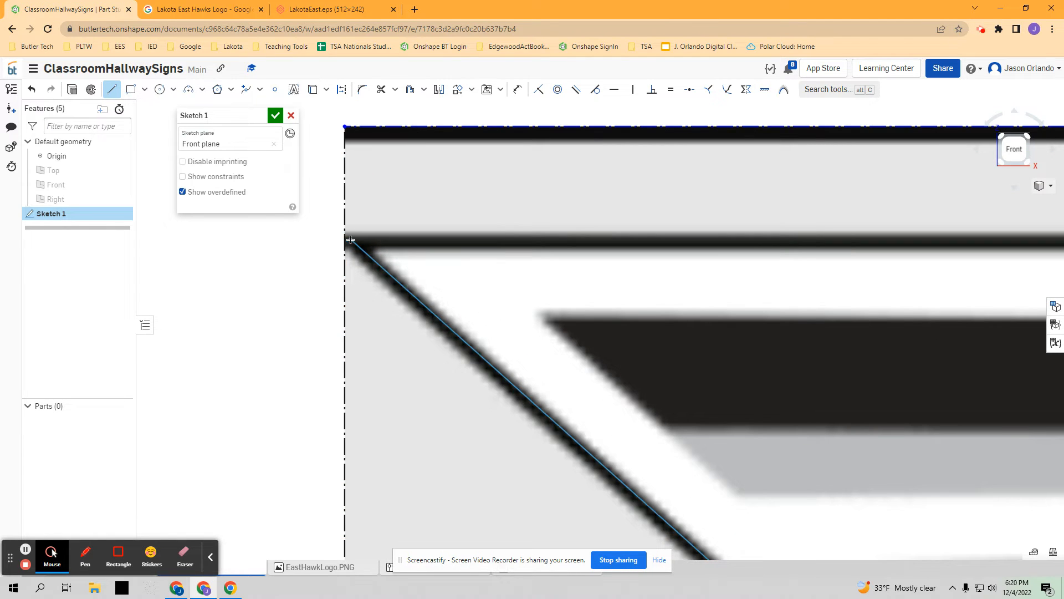
click(348, 239)
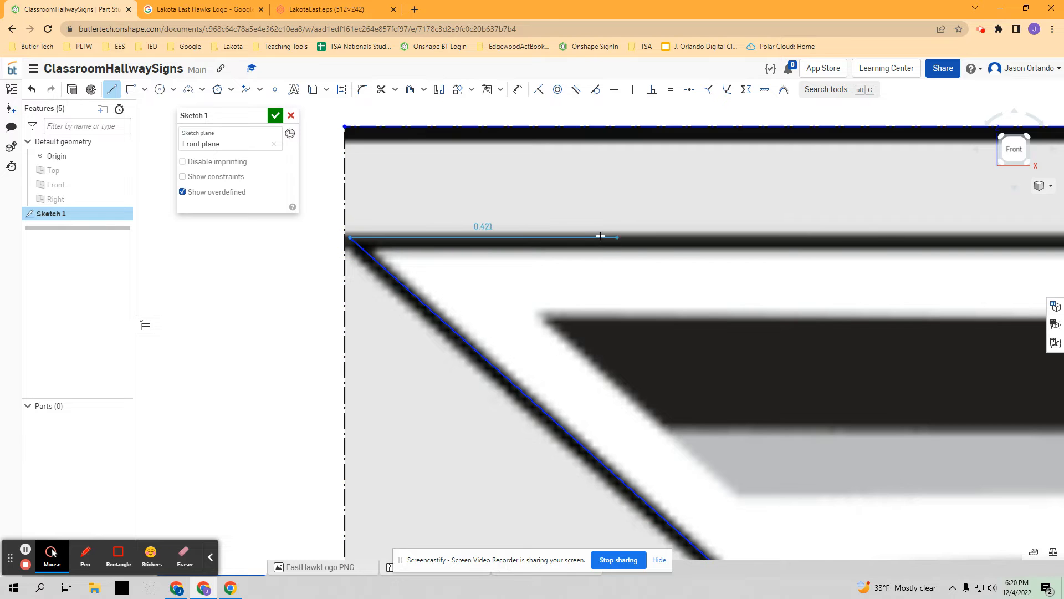
- Continue with a horizontal line about 1.8 in long along the left wing's upper edge to the curve's start, and end the Line command
scroll(610, 238, down, 1)
scroll(613, 238, down, 3)
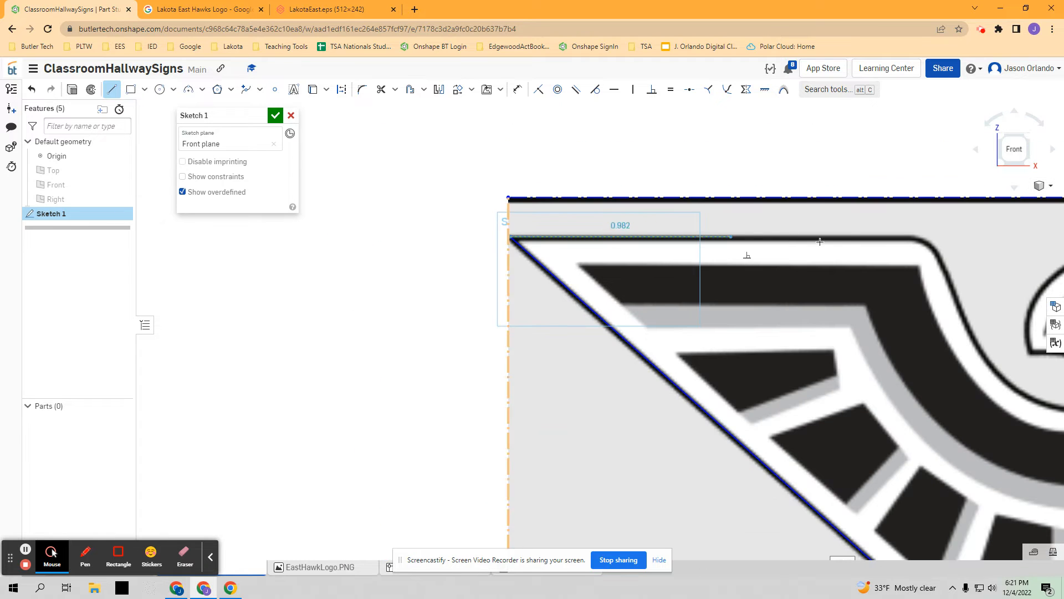
click(915, 238)
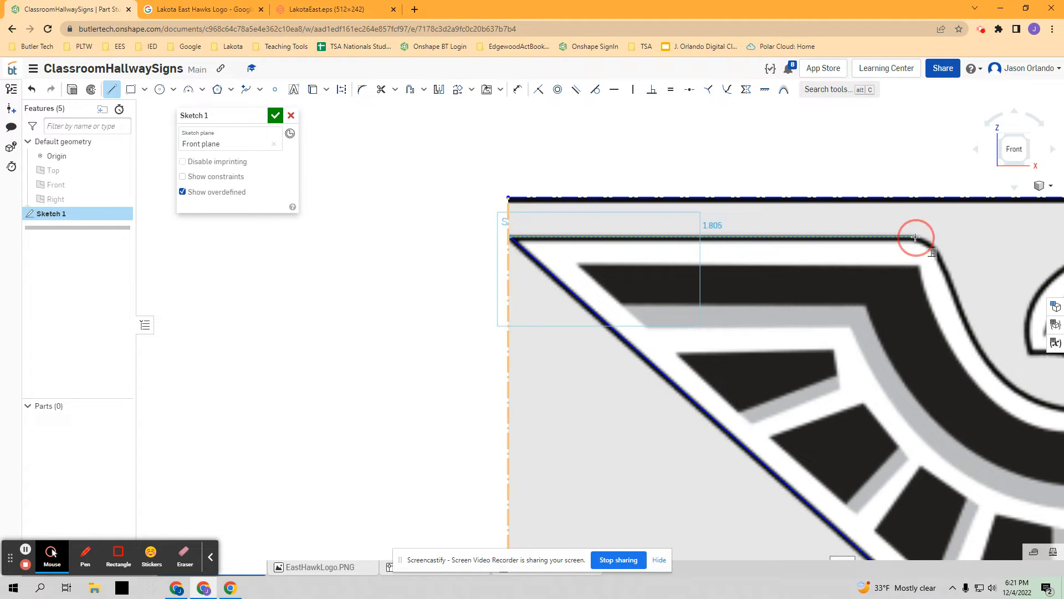
click(113, 89)
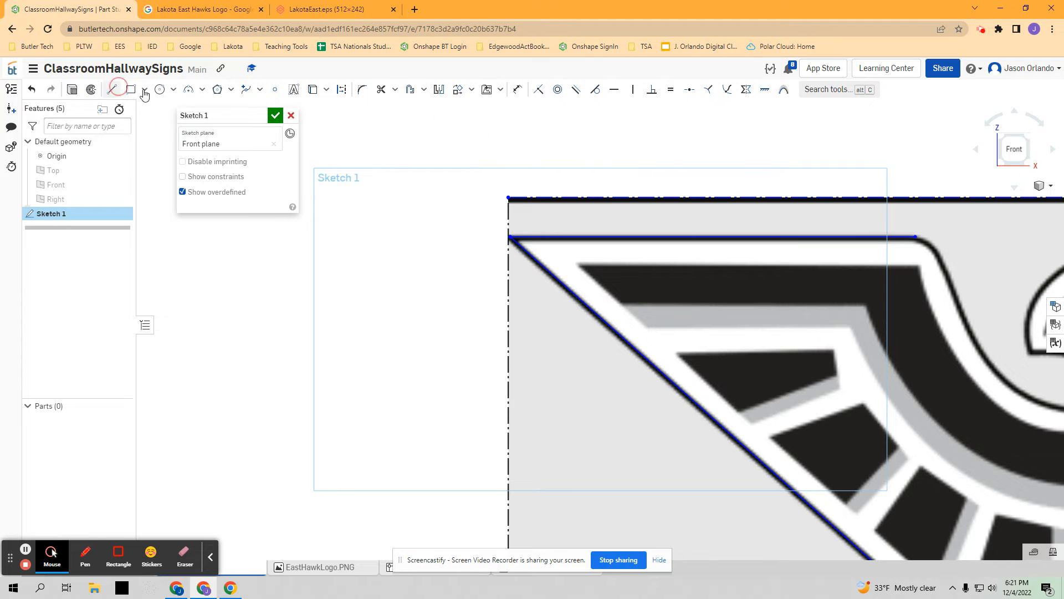
click(259, 90)
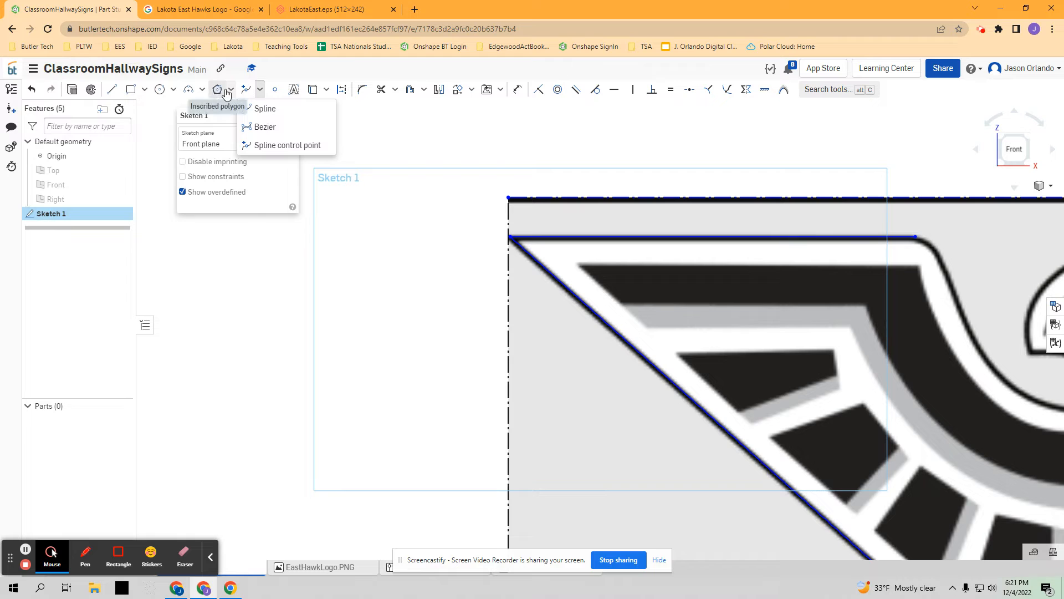
click(260, 105)
click(260, 91)
click(261, 128)
click(261, 91)
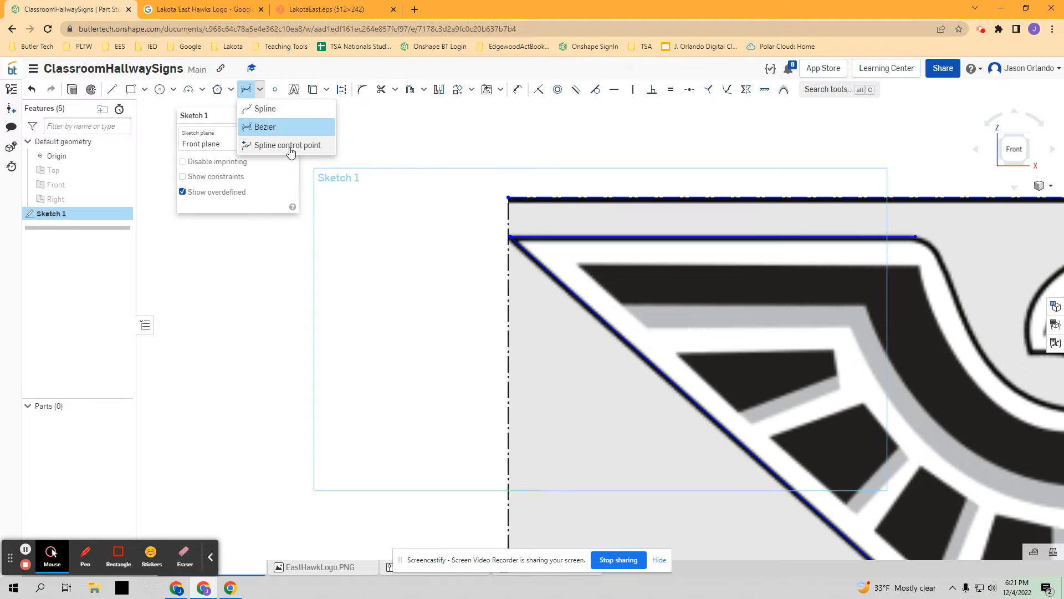
click(280, 145)
- Start a spline at the end of the left wing's upper edge and trace the rounded corner onto the wing's inner slope
click(261, 91)
click(261, 107)
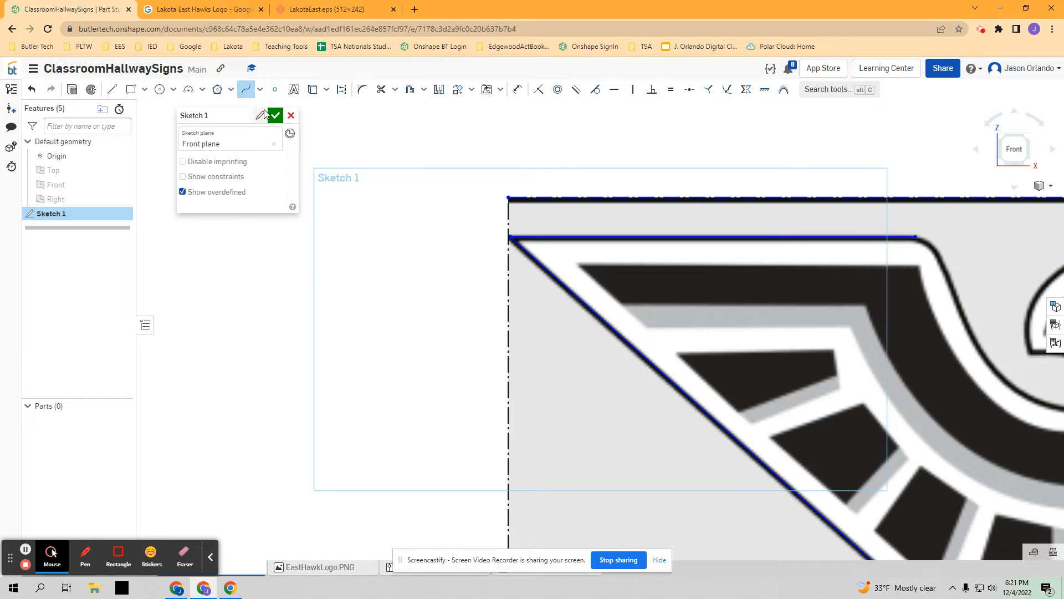
scroll(554, 177, down, 5)
scroll(545, 188, up, 6)
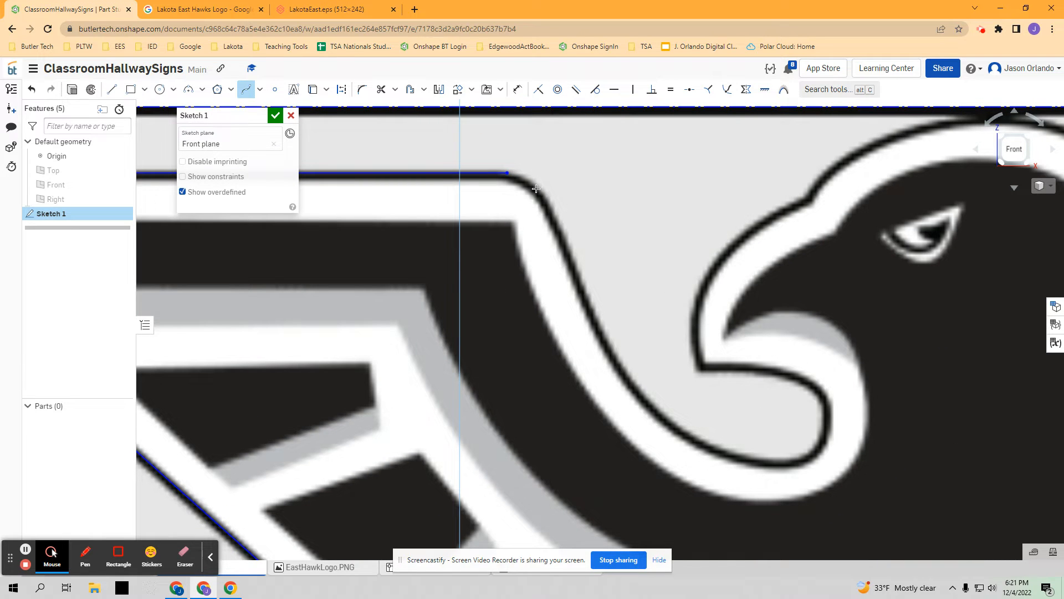
scroll(536, 183, up, 1)
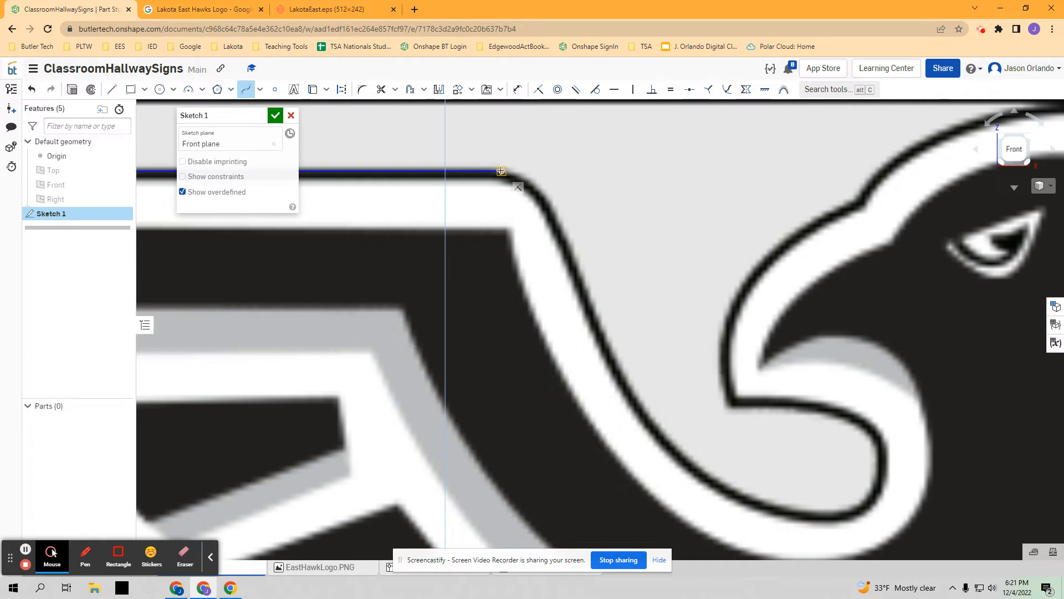
scroll(501, 170, up, 3)
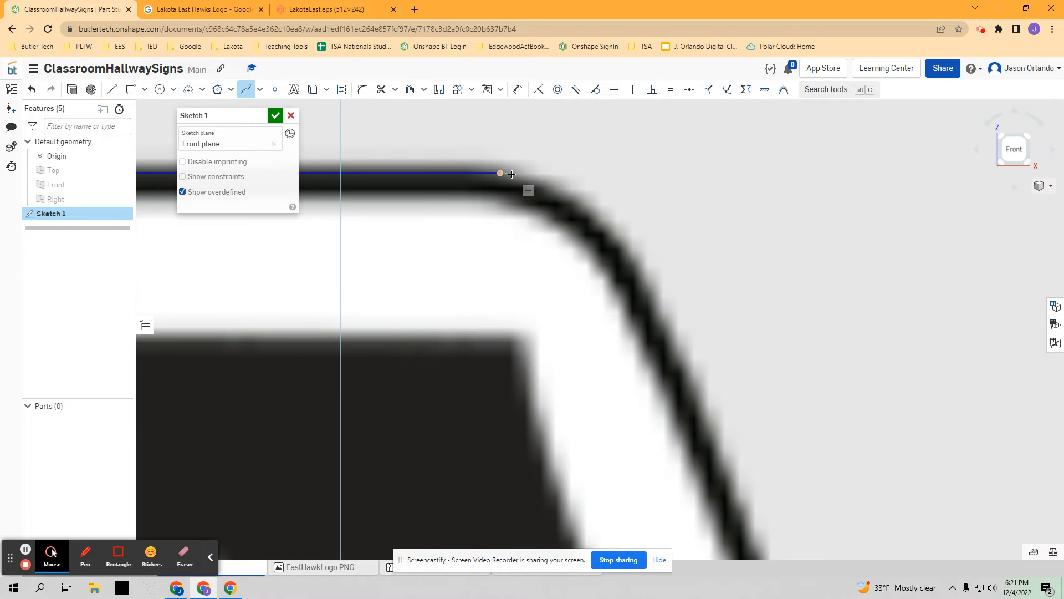
click(545, 180)
click(596, 212)
click(647, 276)
scroll(660, 293, down, 3)
scroll(672, 327, up, 2)
click(668, 335)
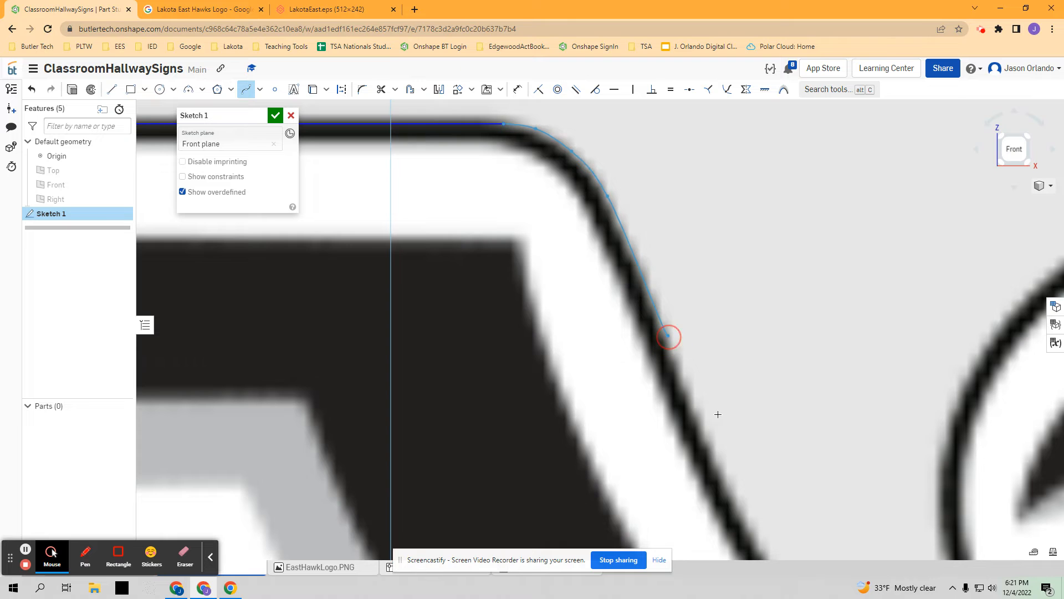
click(713, 450)
- Continue the spline down the left wing's inner edge to the lowest part of the curve below the beak
scroll(713, 450, down, 3)
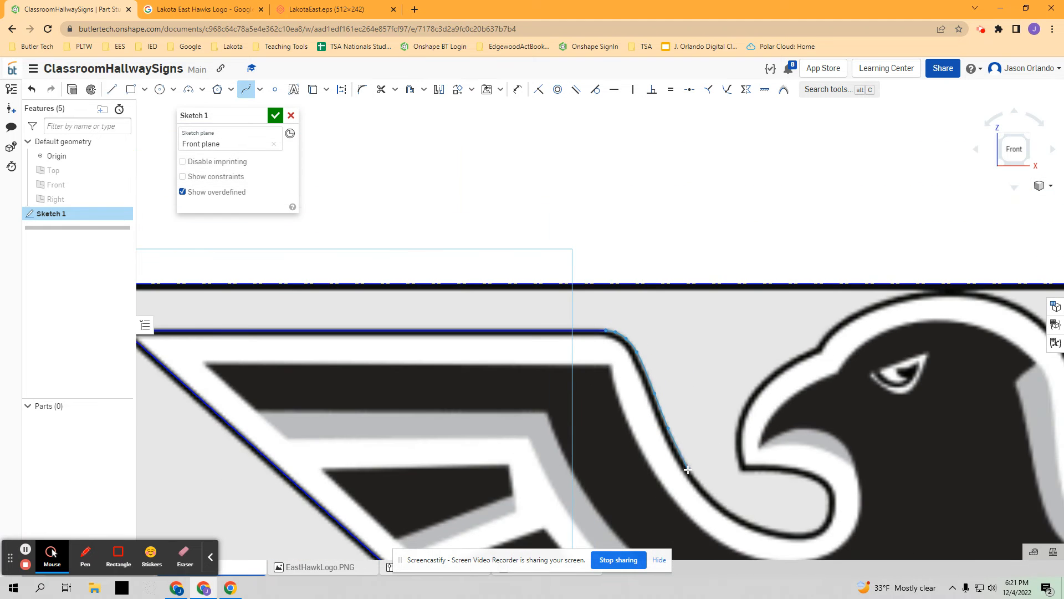
scroll(687, 470, up, 2)
click(697, 468)
scroll(696, 468, down, 2)
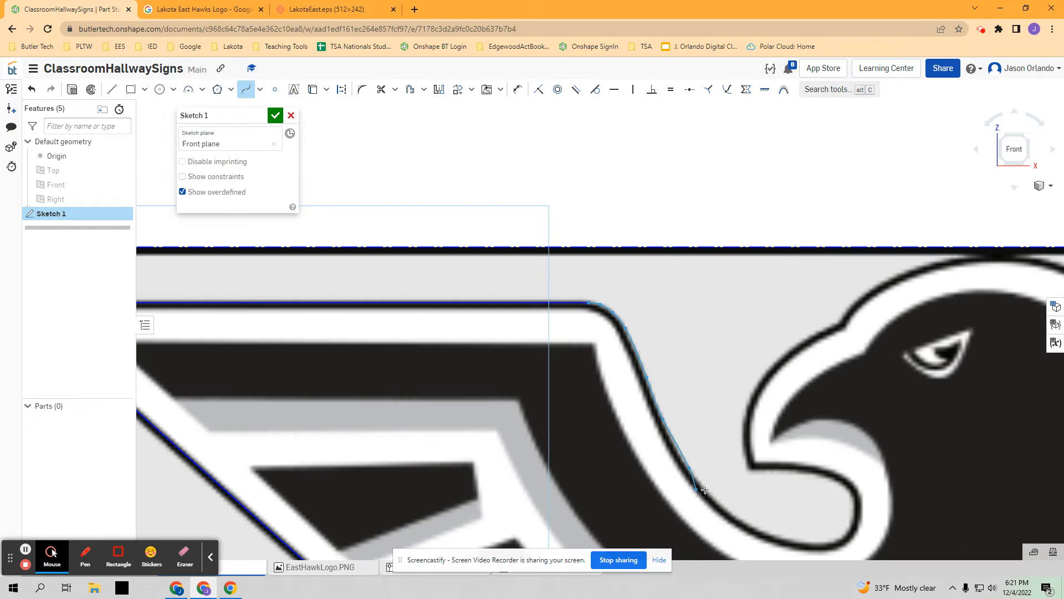
click(717, 500)
click(765, 530)
click(800, 541)
click(827, 543)
- Continue the spline around the rounded hollow under the beak and end it at the beak's lower corner
click(848, 532)
click(853, 514)
click(852, 495)
click(836, 481)
click(808, 472)
click(787, 473)
scroll(766, 471, down, 3)
scroll(766, 473, down, 2)
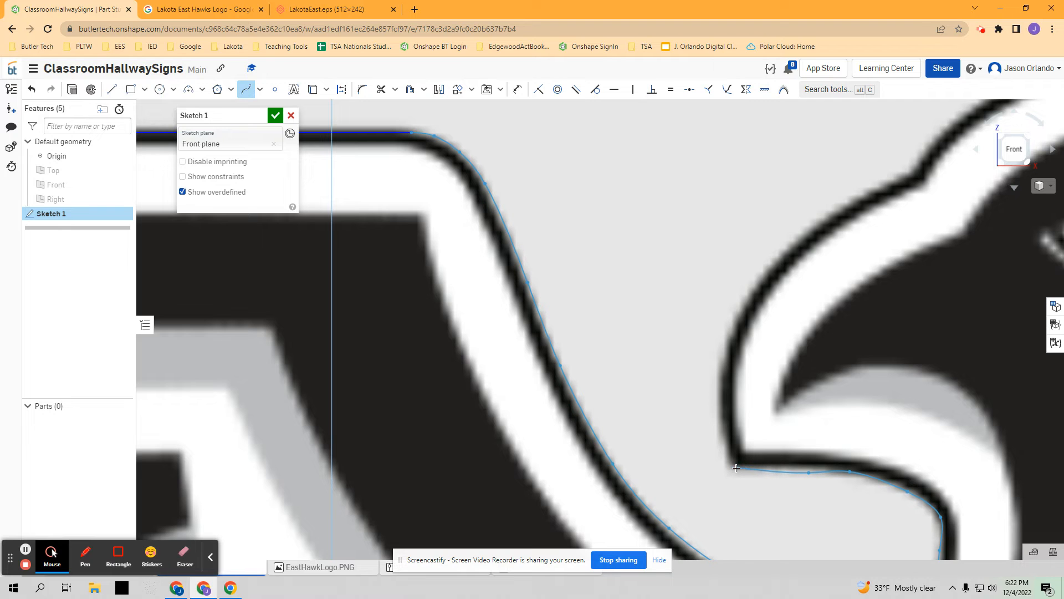
click(736, 468)
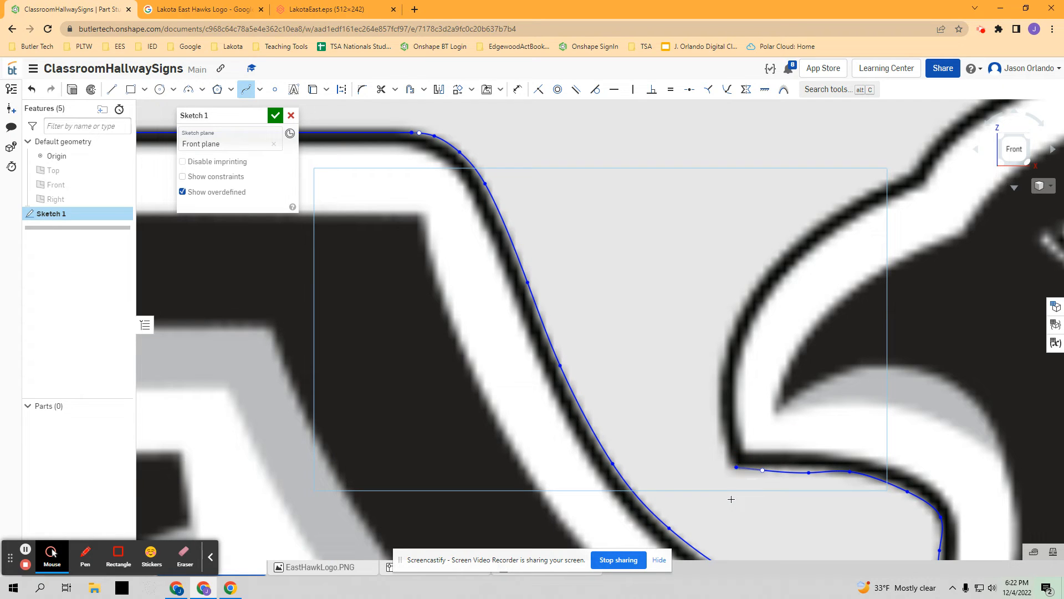
- Leave the Spline tool and adjust the end handle and nearest point so the curve follows the beak's underside
scroll(717, 492, down, 1)
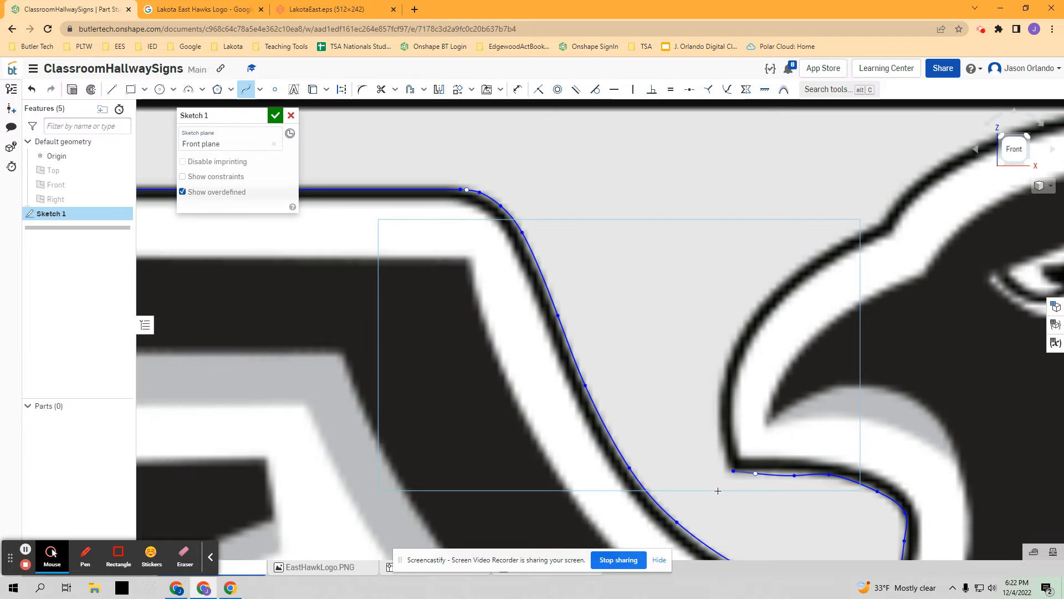
middle_drag(729, 493, 590, 405)
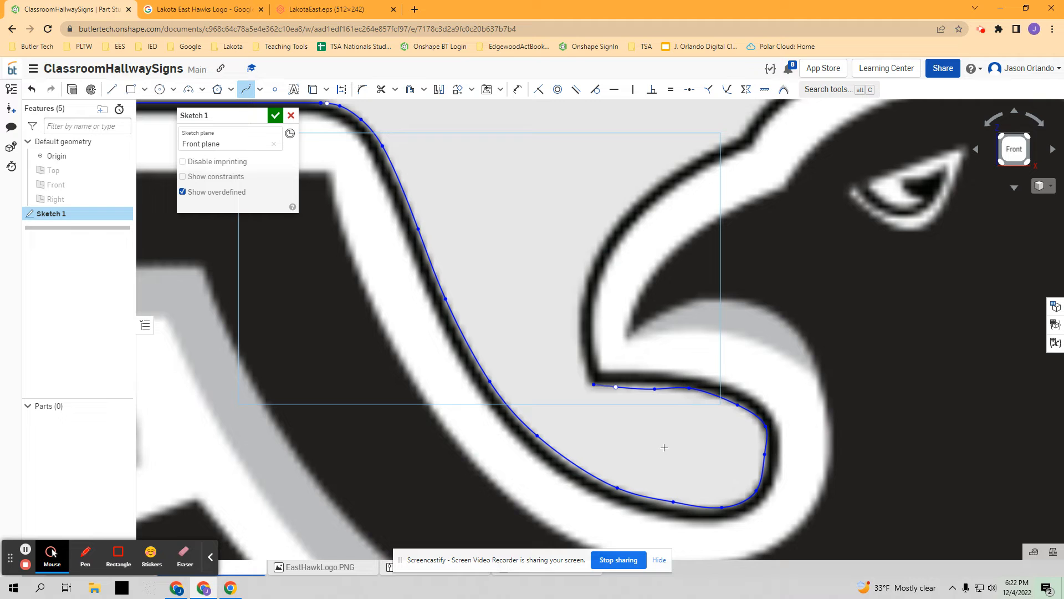
scroll(662, 414, up, 4)
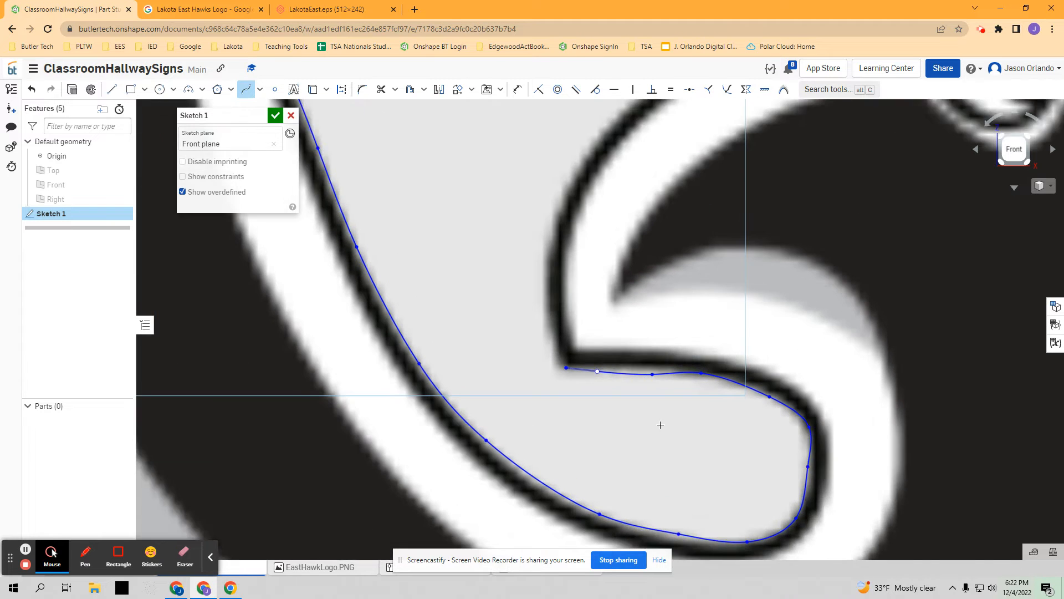
click(246, 89)
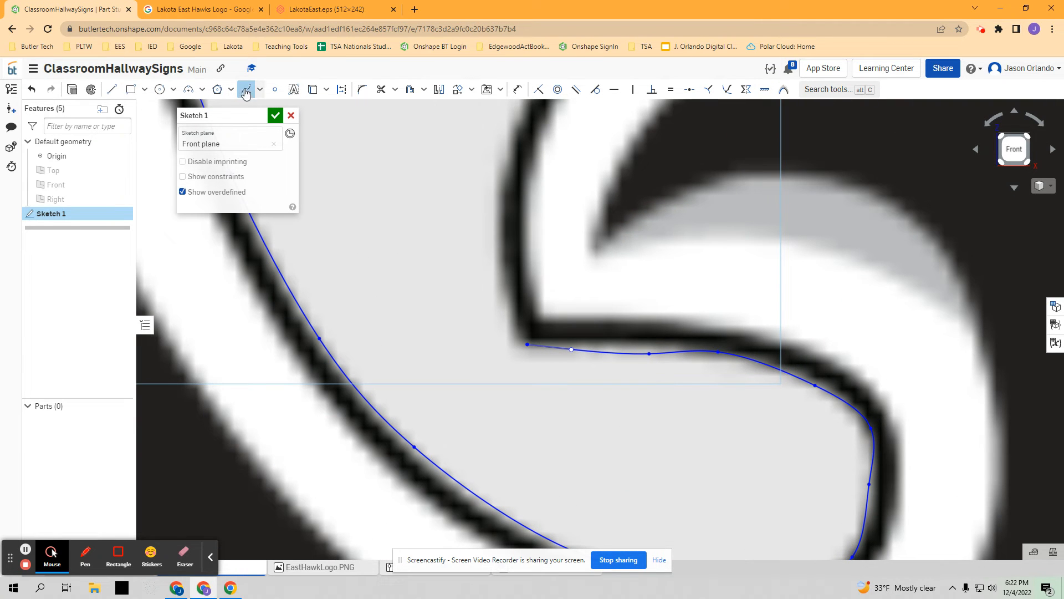
drag(649, 353, 647, 342)
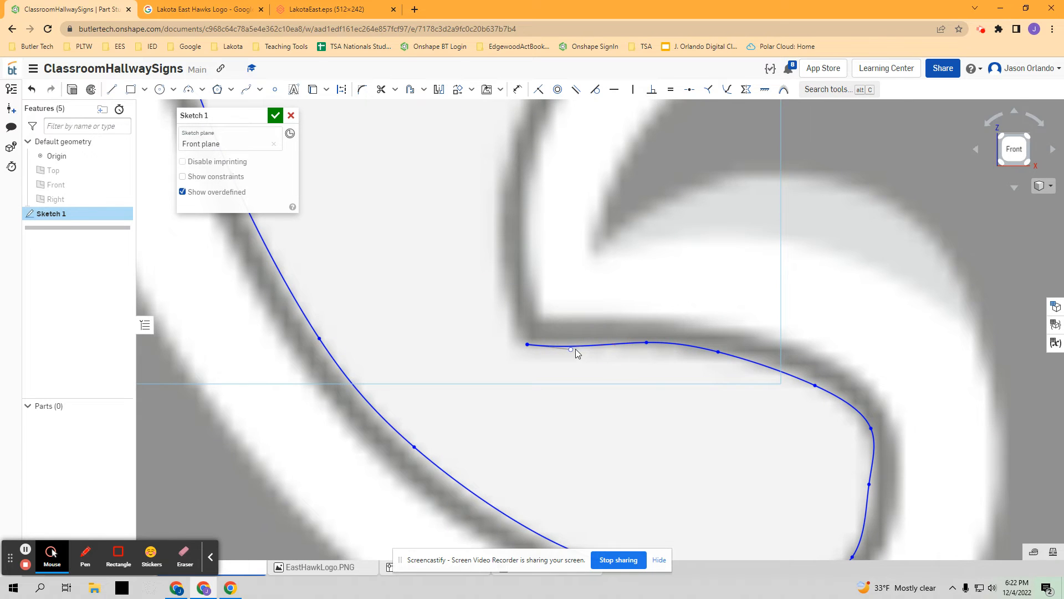
click(572, 352)
mouse_move(565, 358)
mouse_down()
mouse_move(563, 334)
mouse_move(571, 344)
mouse_up()
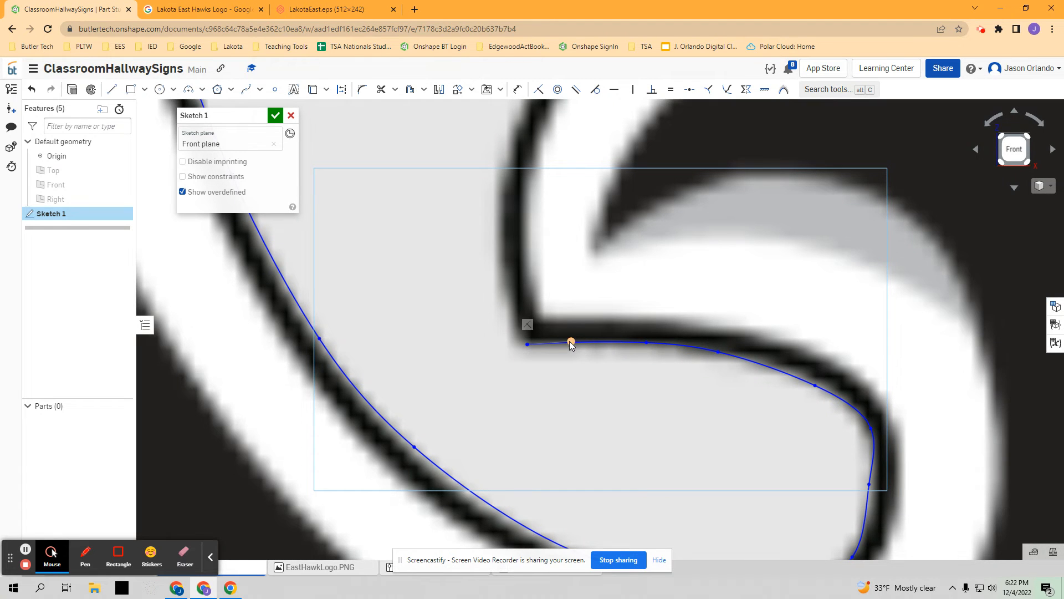
mouse_move(572, 344)
mouse_down()
mouse_move(571, 325)
mouse_move(574, 341)
mouse_up()
- Reposition the spline points along the upper bend of the hollow below the beak to match the black outline
drag(730, 353, 733, 354)
click(806, 383)
drag(808, 386, 805, 381)
drag(871, 430, 852, 448)
- Reposition the spline points along the bottom of the hollow to match the logo's outline
scroll(833, 465, down, 4)
scroll(854, 475, up, 4)
drag(760, 548, 751, 547)
middle_drag(666, 439, 665, 420)
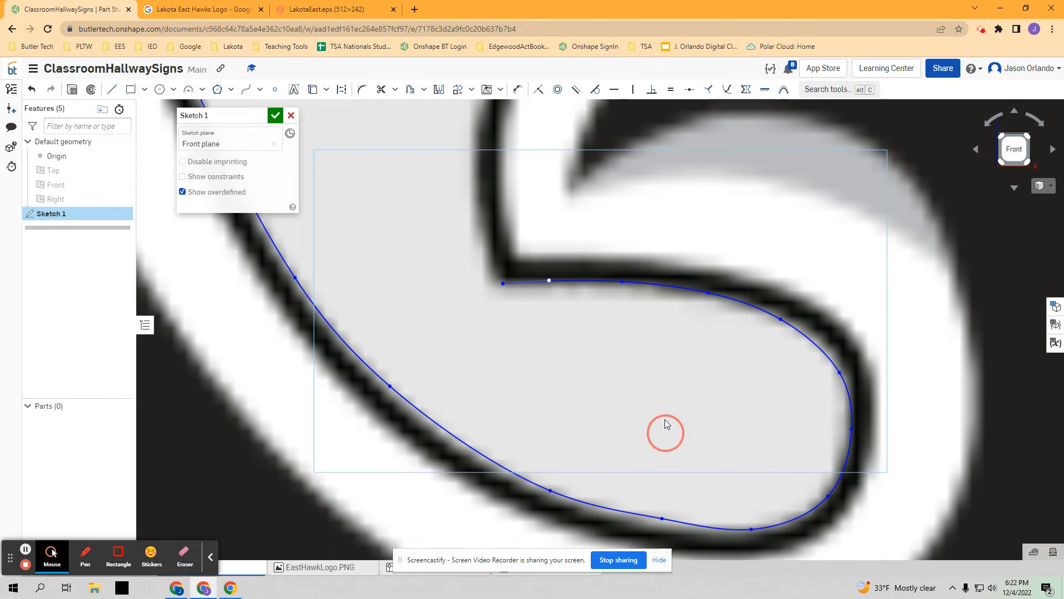
drag(662, 505, 654, 510)
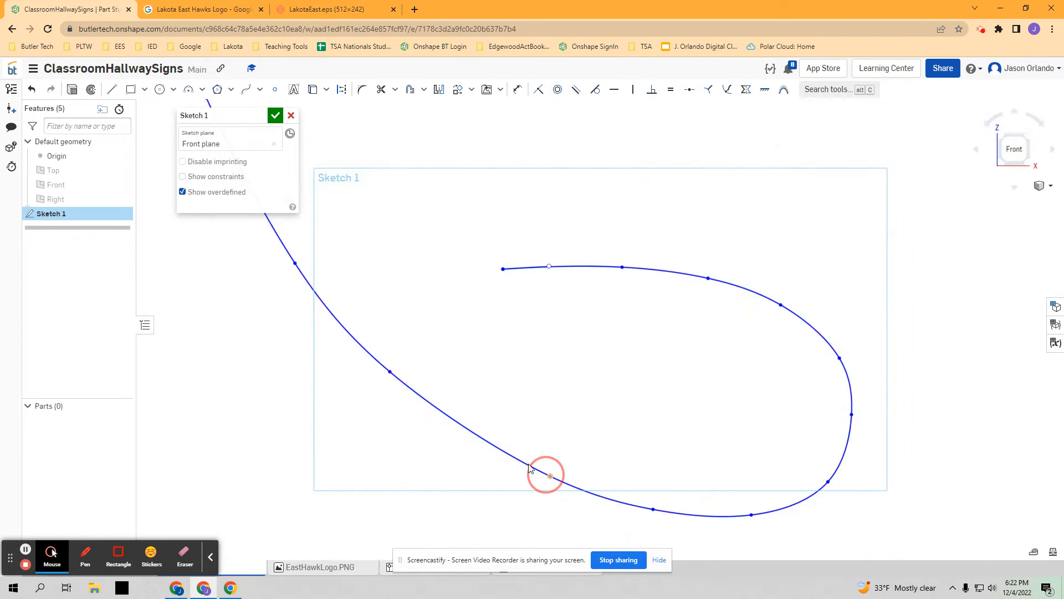
drag(549, 476, 516, 463)
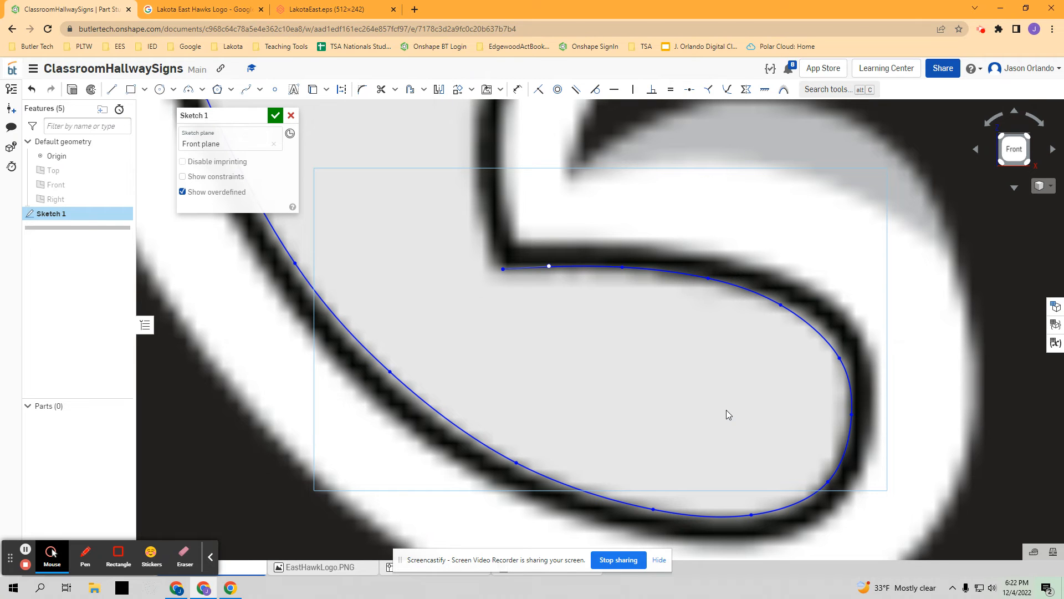
- Add two spline control points, one on the left wing's inner slope and one on the hollow's right bend
click(260, 89)
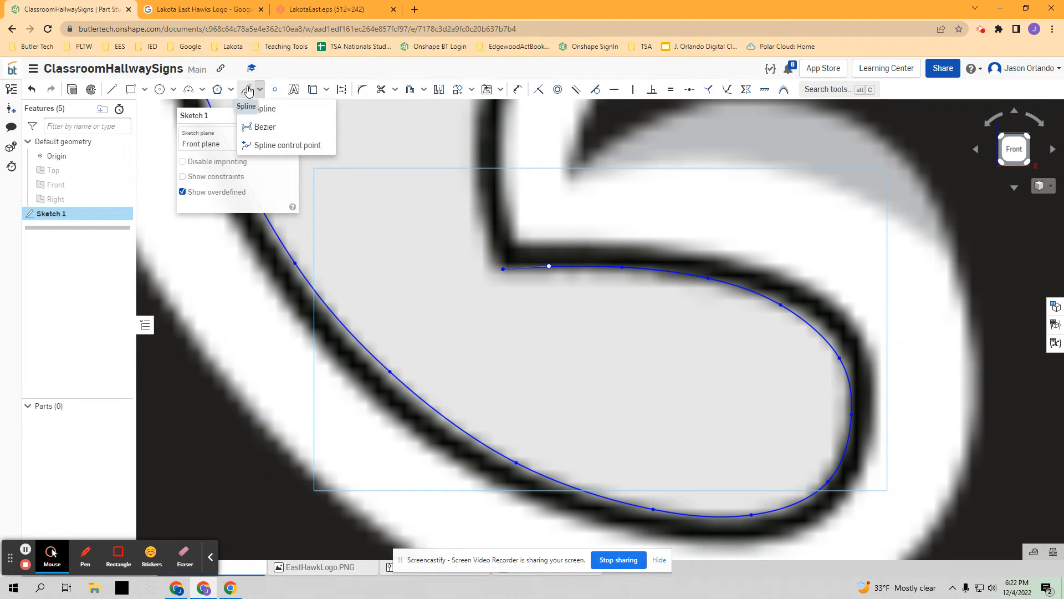
click(285, 147)
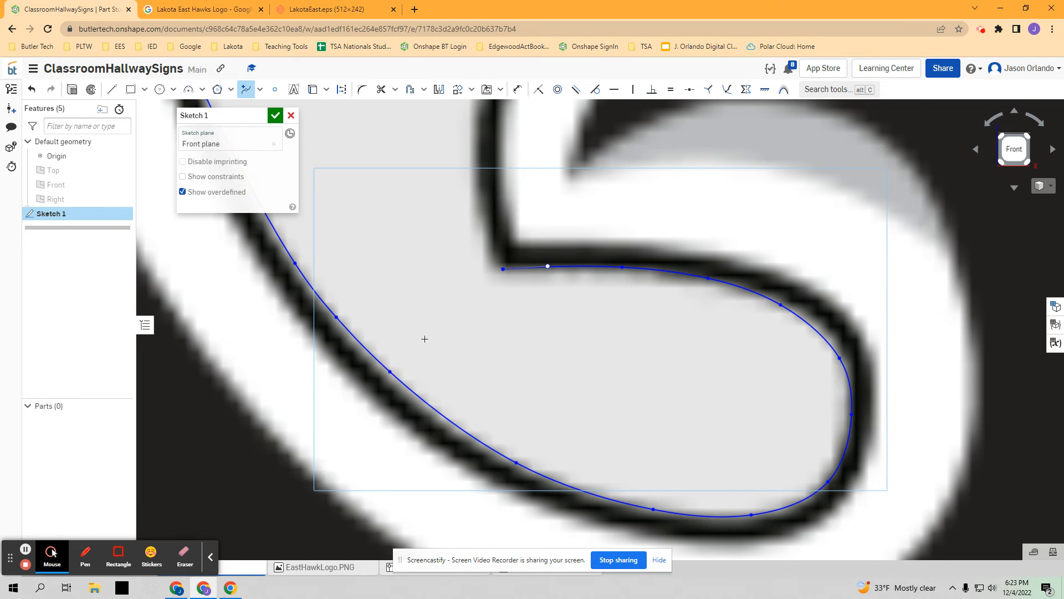
click(841, 454)
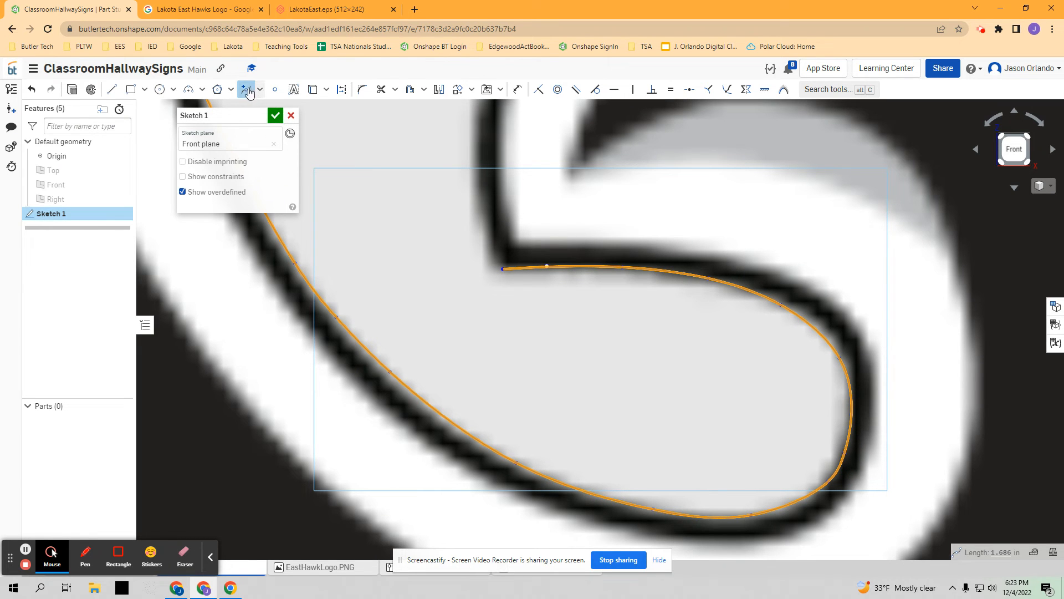
- Leave the control point tool and move points on the wing's inner slope and the hollow's right bend to even out the curve
click(246, 90)
drag(389, 371, 402, 385)
drag(845, 453, 854, 400)
scroll(707, 412, down, 10)
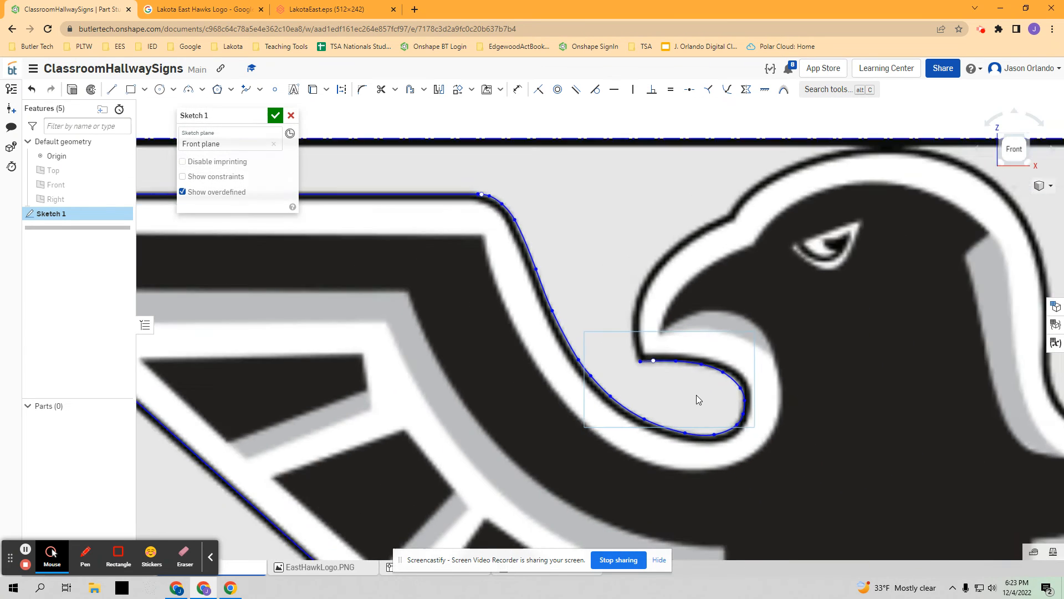
click(561, 396)
- Trace the beak's outer curve with a new spline from the beak's lower corner up to the notch at the brow
scroll(552, 395, down, 3)
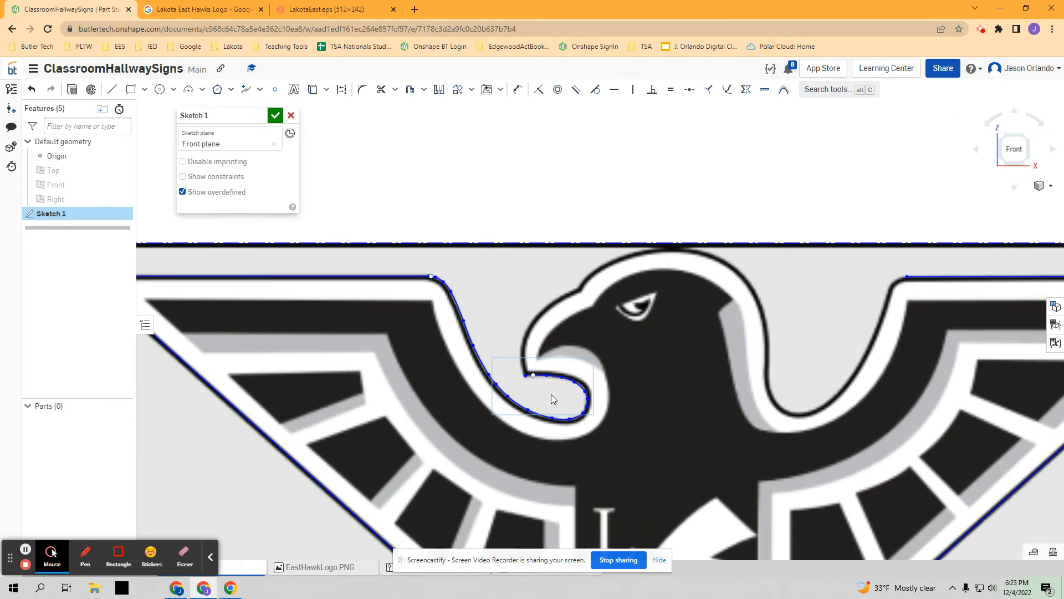
scroll(691, 387, down, 3)
click(587, 368)
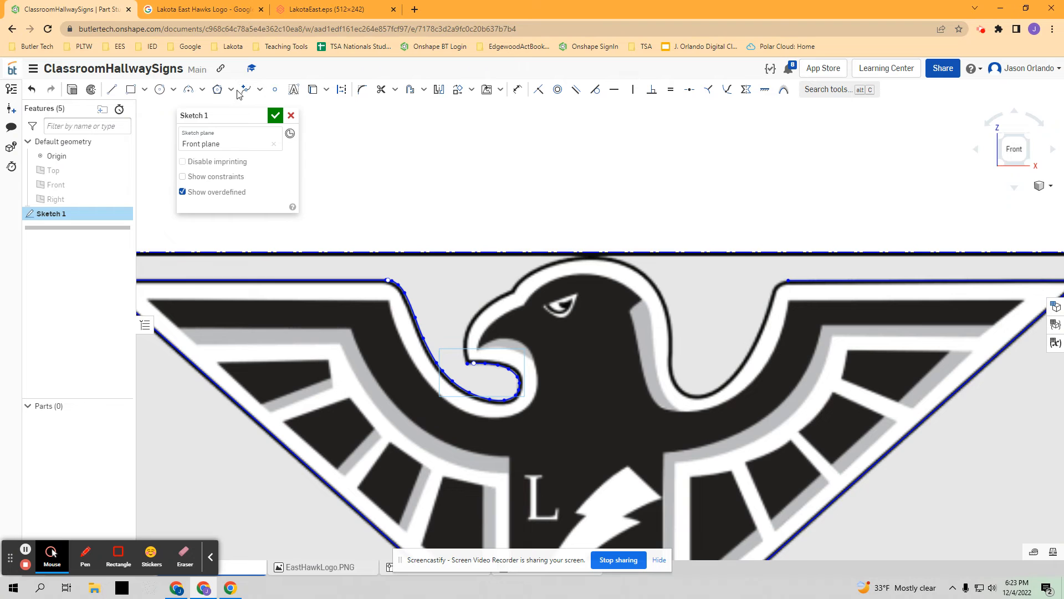
click(260, 90)
click(261, 107)
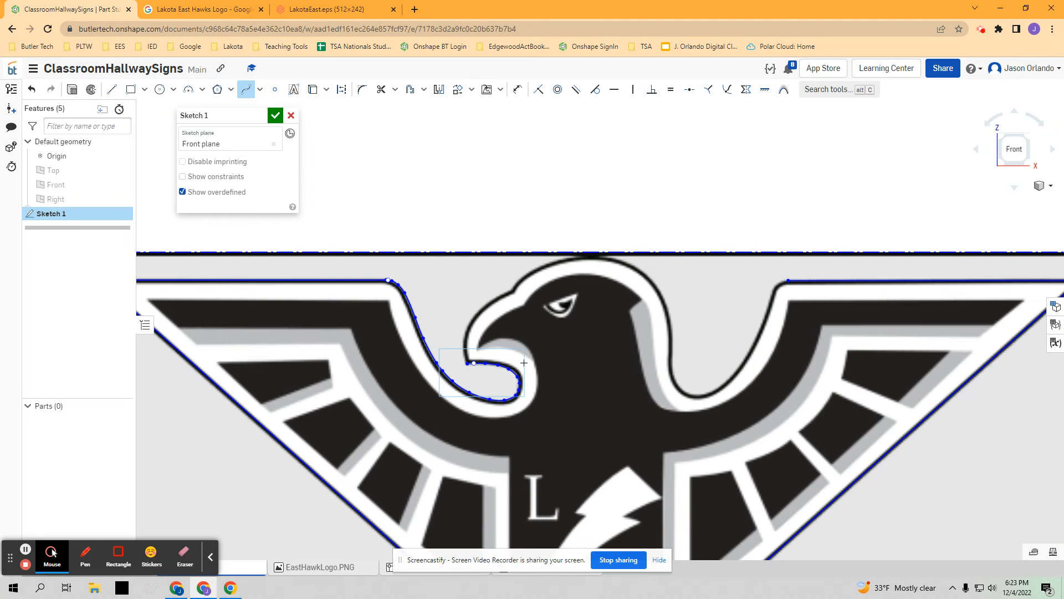
click(467, 363)
click(464, 339)
click(474, 315)
click(498, 299)
double_click(508, 294)
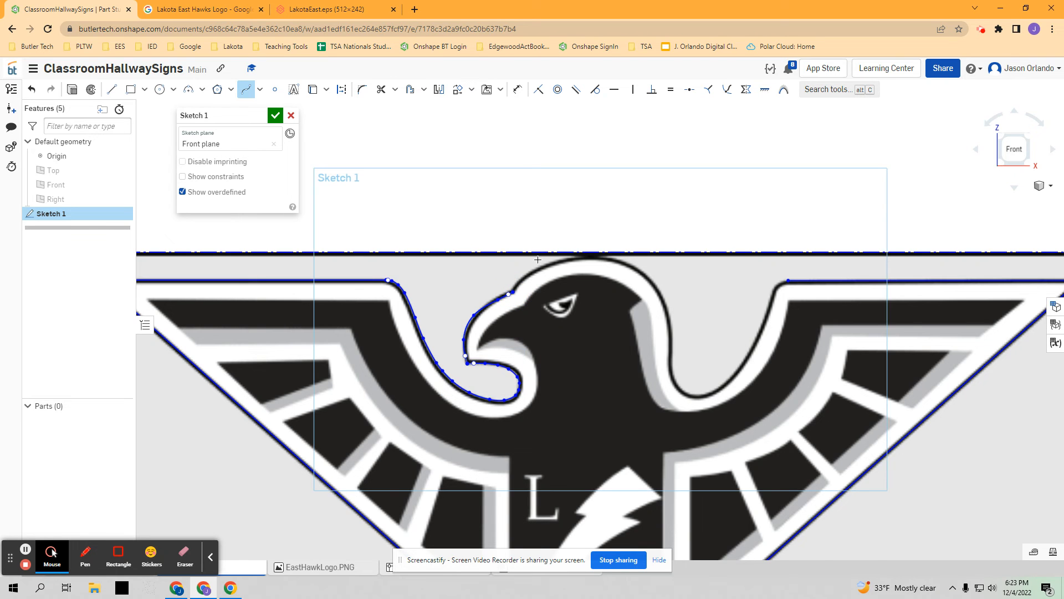
- Start another spline at the brow notch and trace it over the top of the hawk's head
scroll(515, 285, up, 6)
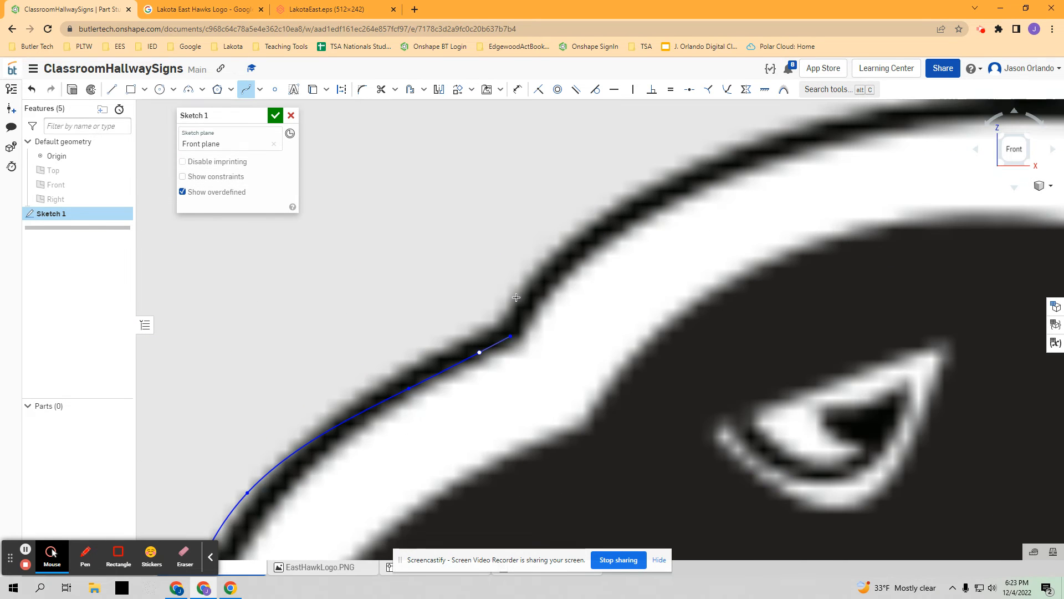
click(511, 336)
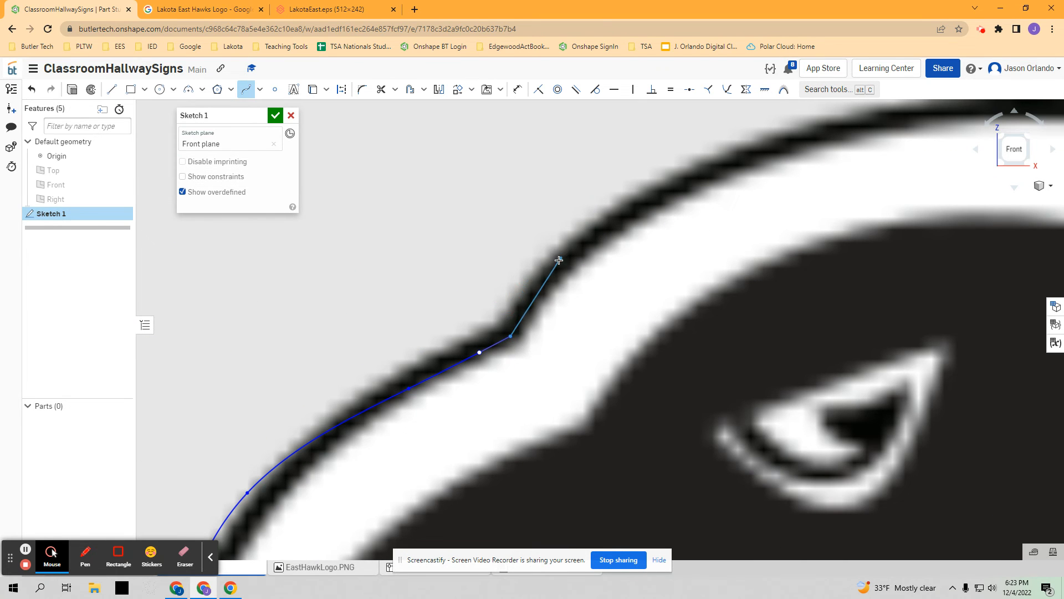
scroll(558, 254, down, 5)
click(586, 238)
click(674, 204)
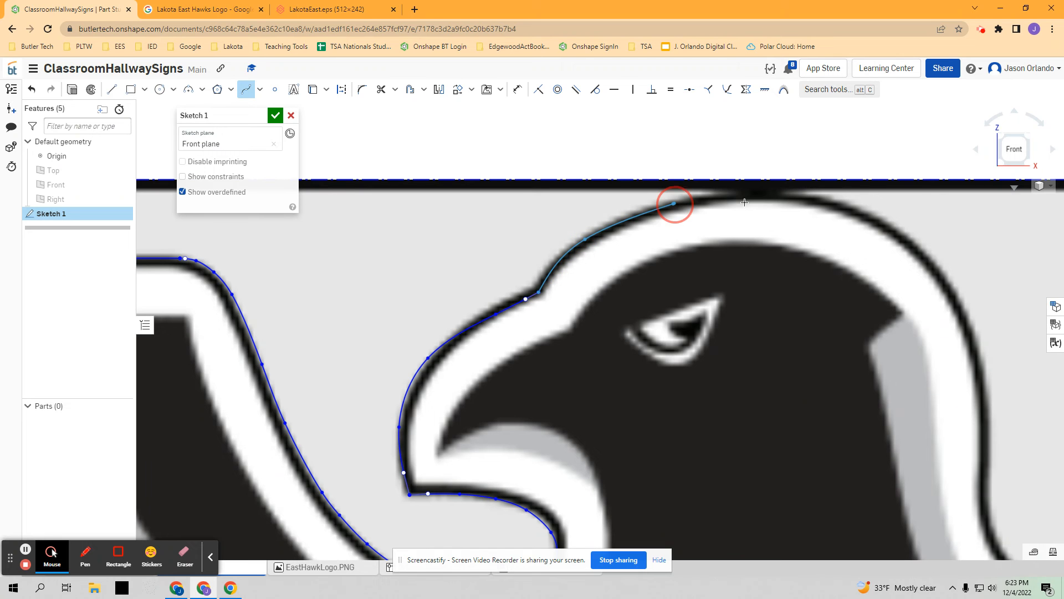
click(802, 198)
click(892, 223)
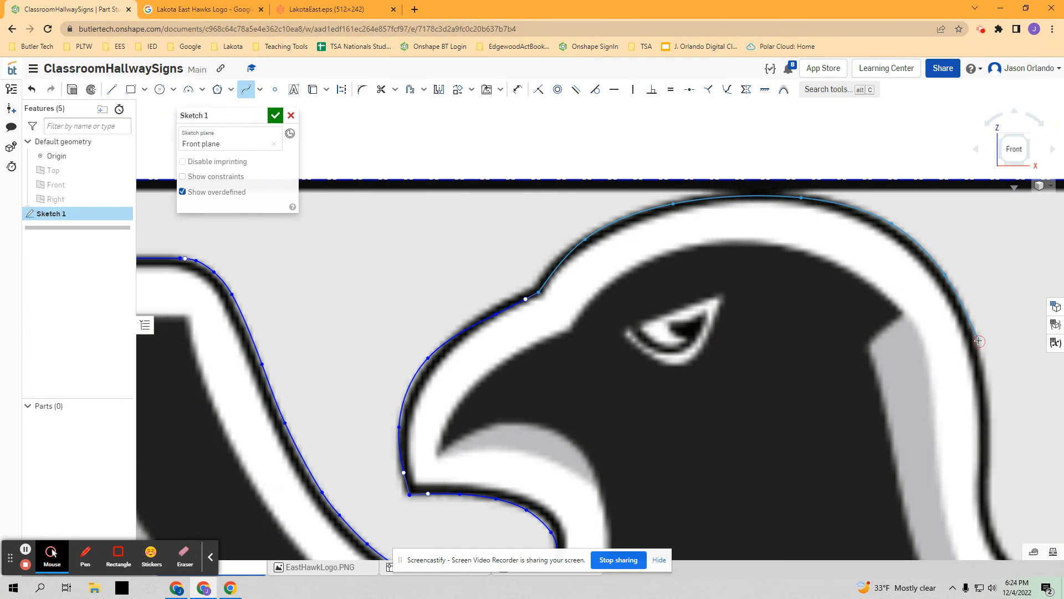
- Continue the spline down the back of the hawk's head toward the neck
scroll(978, 341, down, 5)
middle_drag(980, 359, 682, 366)
scroll(683, 366, down, 1)
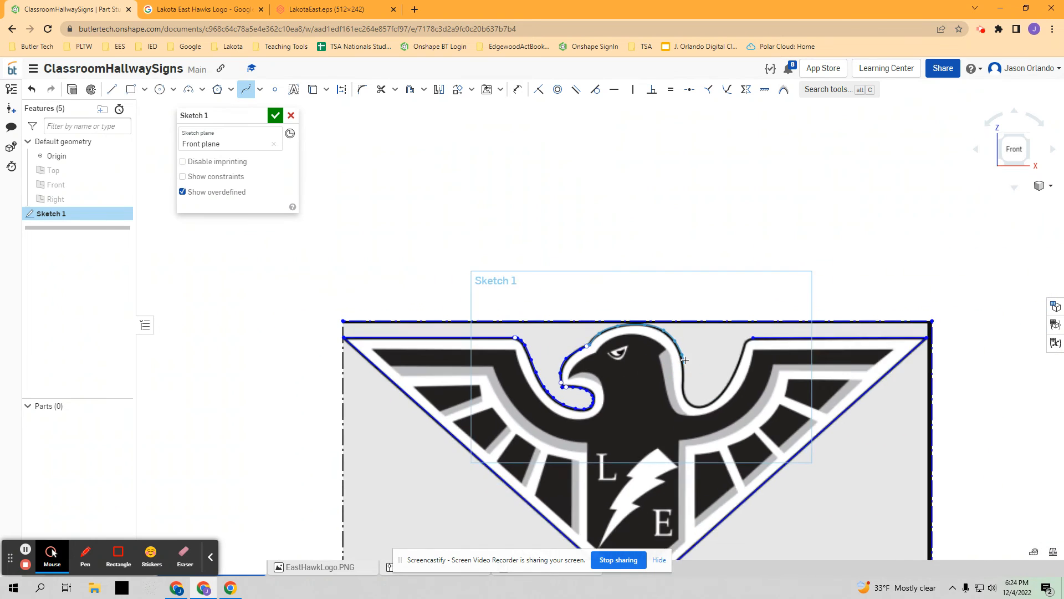
scroll(683, 366, up, 4)
click(683, 381)
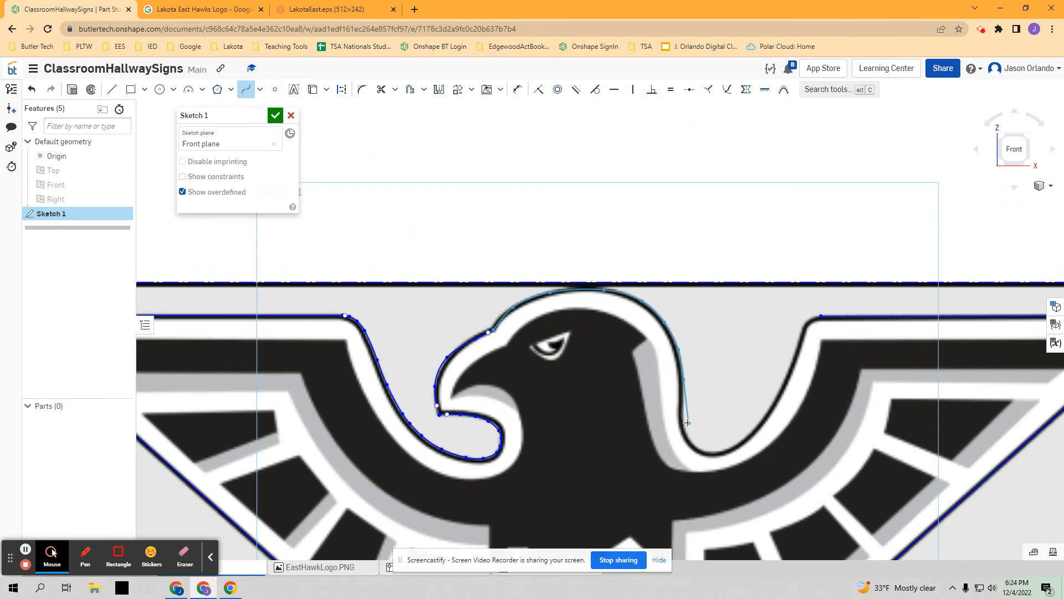
- Continue the spline around the hollow behind the neck, end it at the right wing's top edge, and leave the spline tool
click(695, 445)
click(723, 454)
click(780, 395)
scroll(804, 333, up, 5)
scroll(819, 324, up, 1)
click(827, 322)
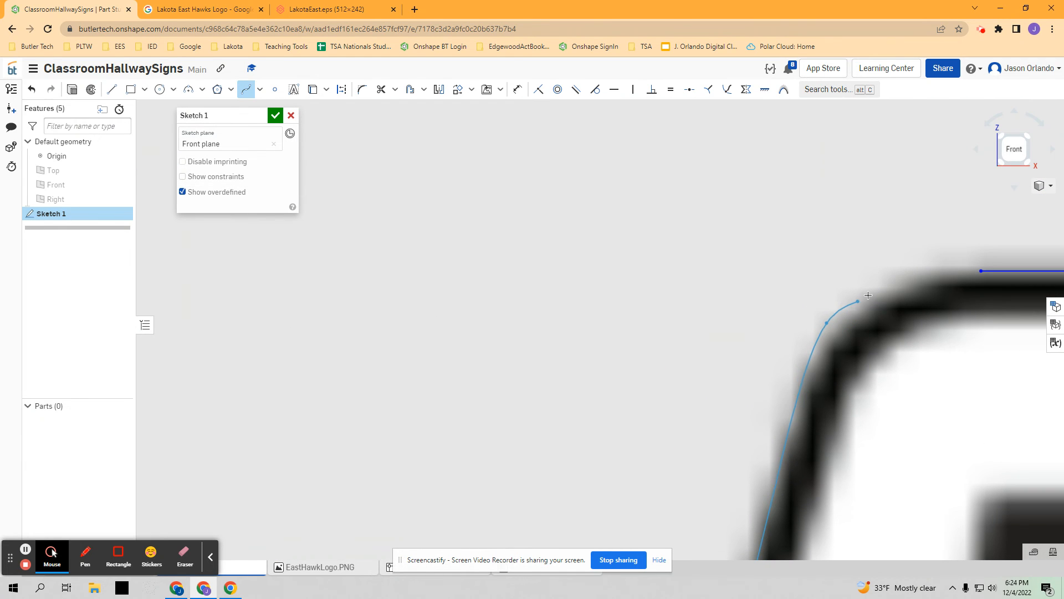
click(888, 288)
click(981, 272)
scroll(819, 252, down, 5)
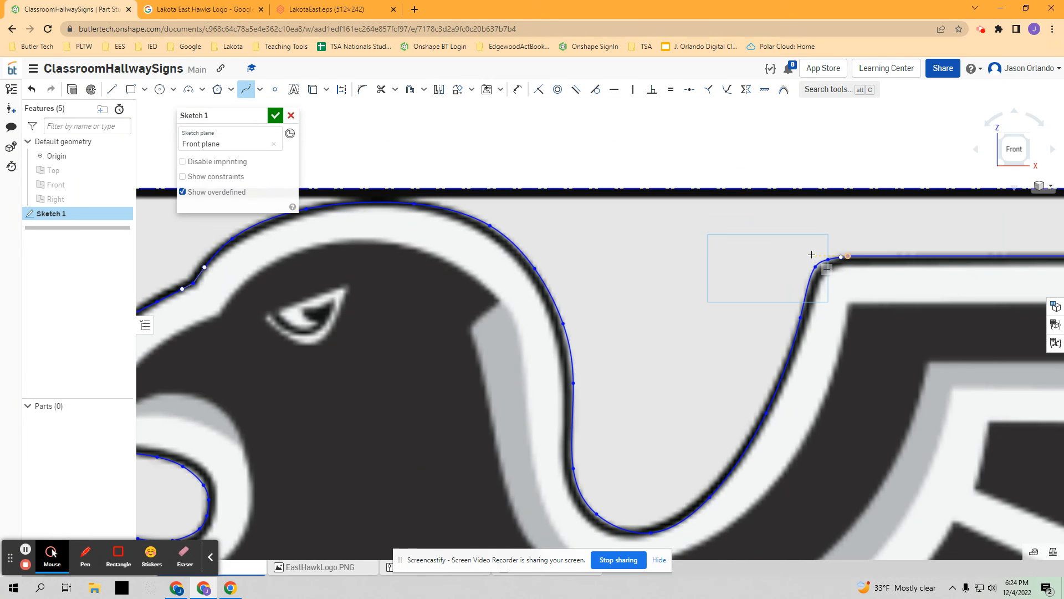
scroll(808, 256, down, 10)
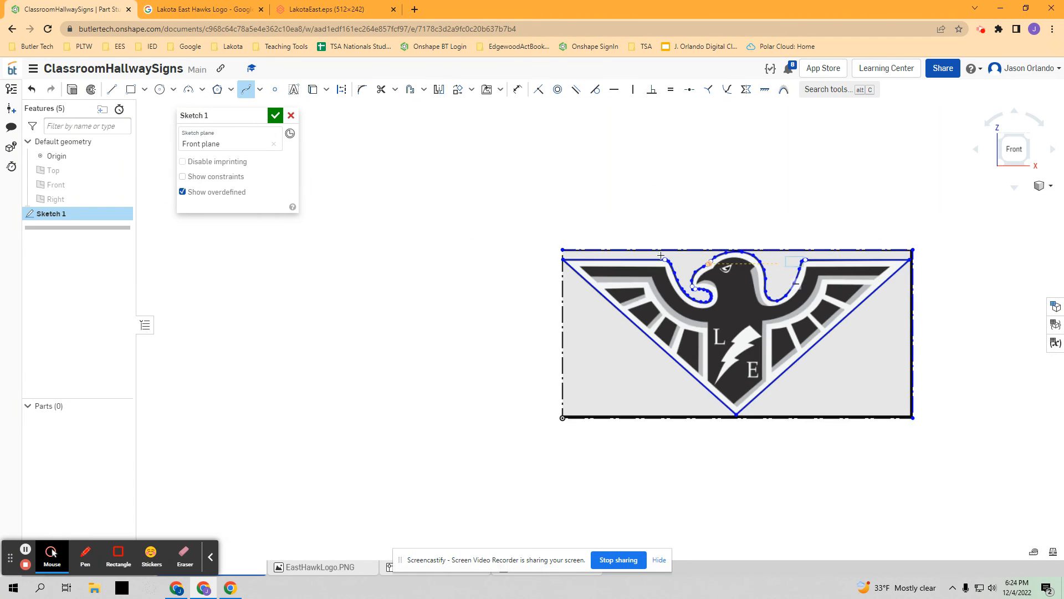
scroll(744, 247, up, 5)
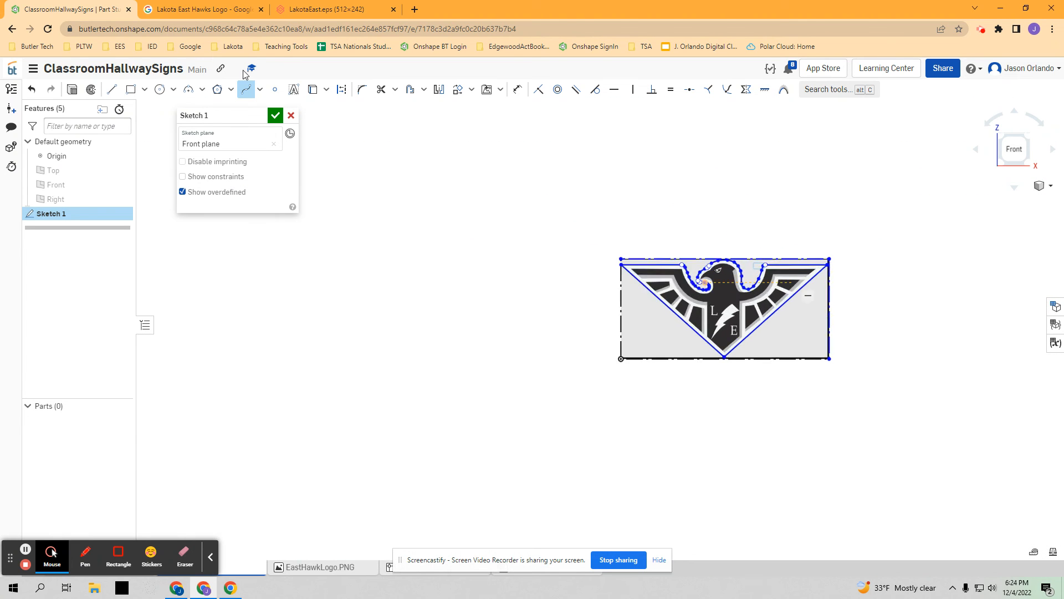
click(247, 89)
click(842, 360)
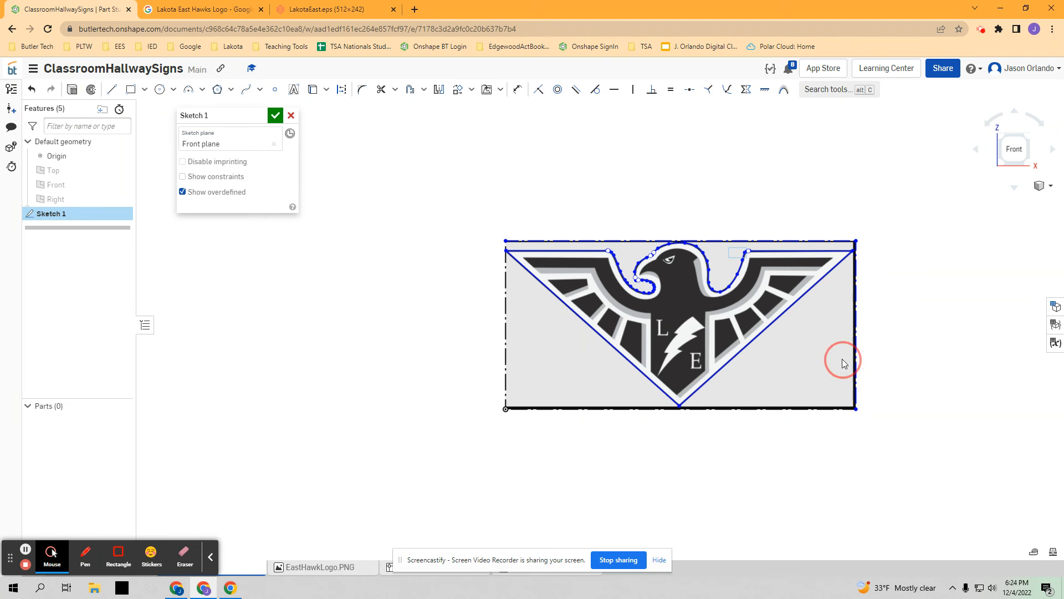
- Try to pull the logo image away from the traced outline by its lower right corner
drag(856, 409, 915, 459)
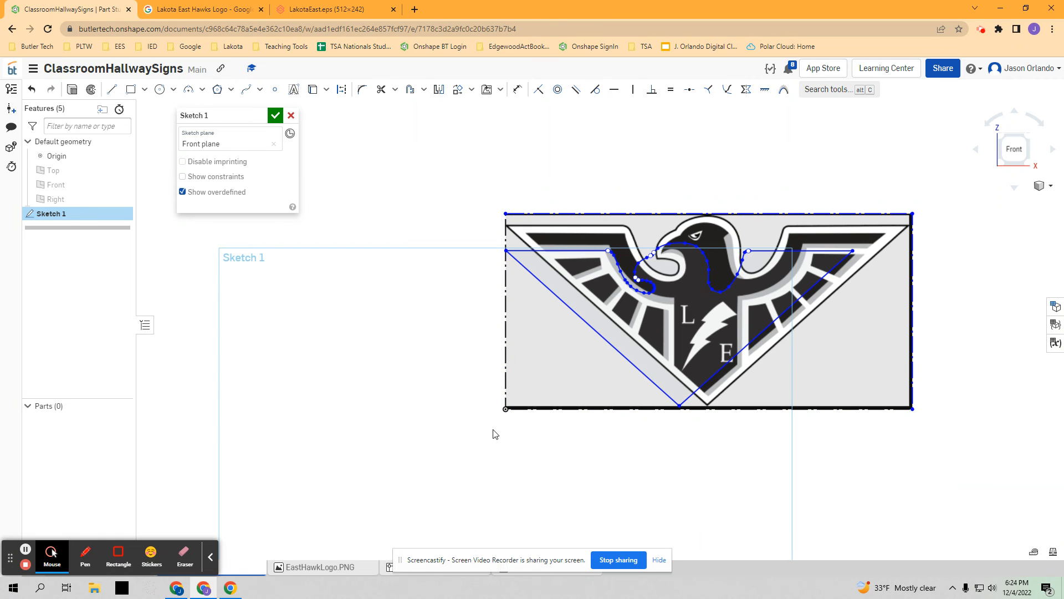
click(895, 227)
right_click(891, 245)
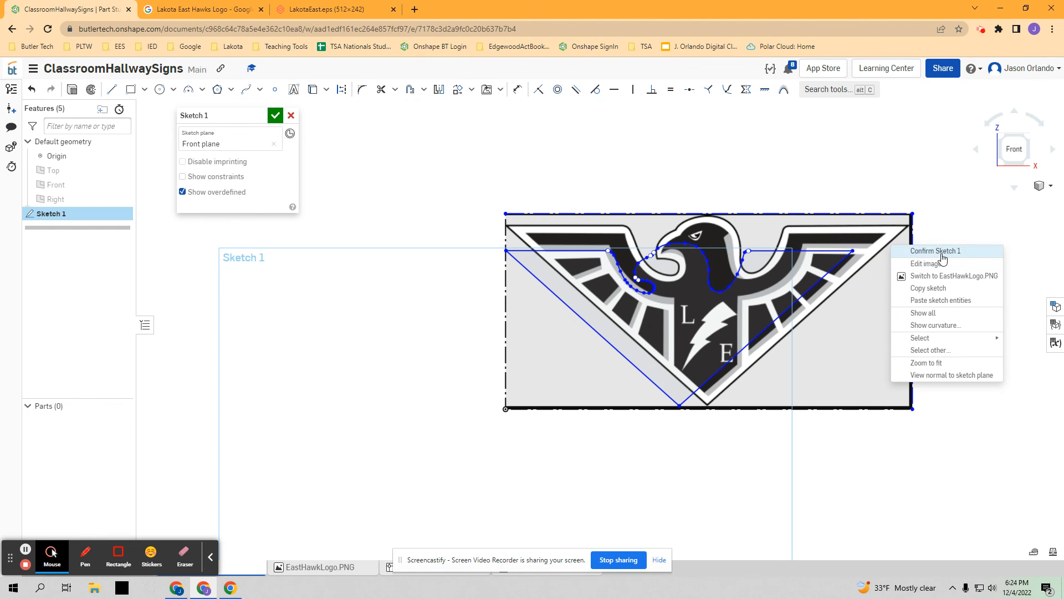
click(941, 521)
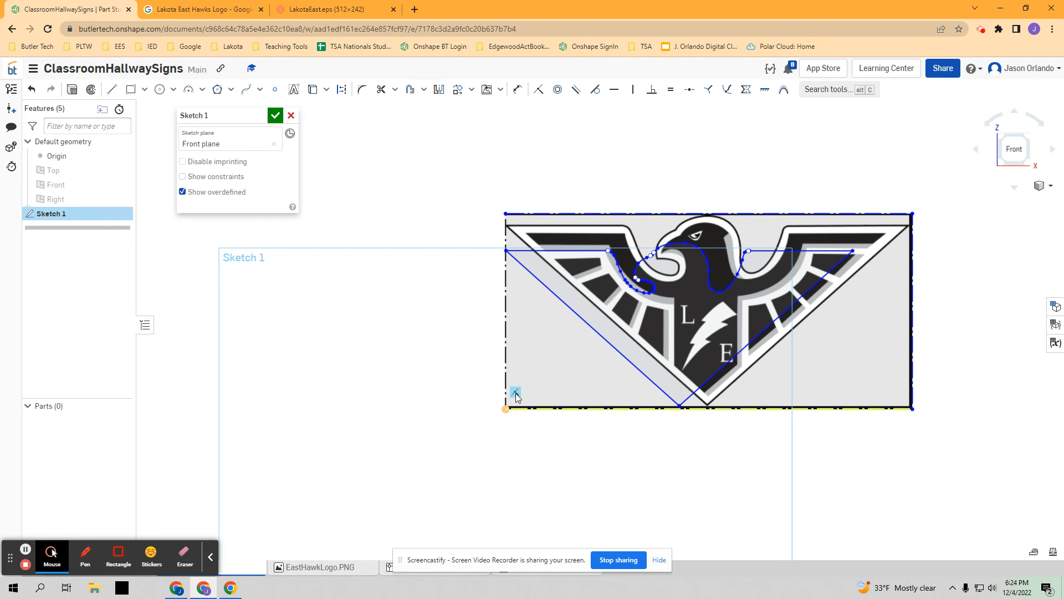
- Delete the coincident constraint tying the logo image's frame to the origin and move the image clear of the traced outline
right_click(516, 395)
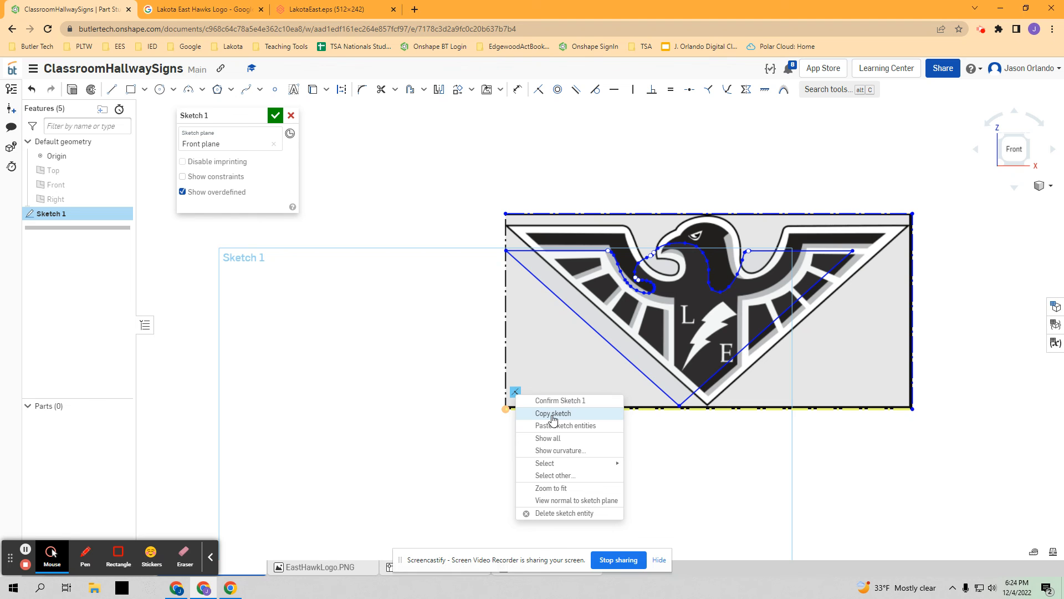
click(573, 513)
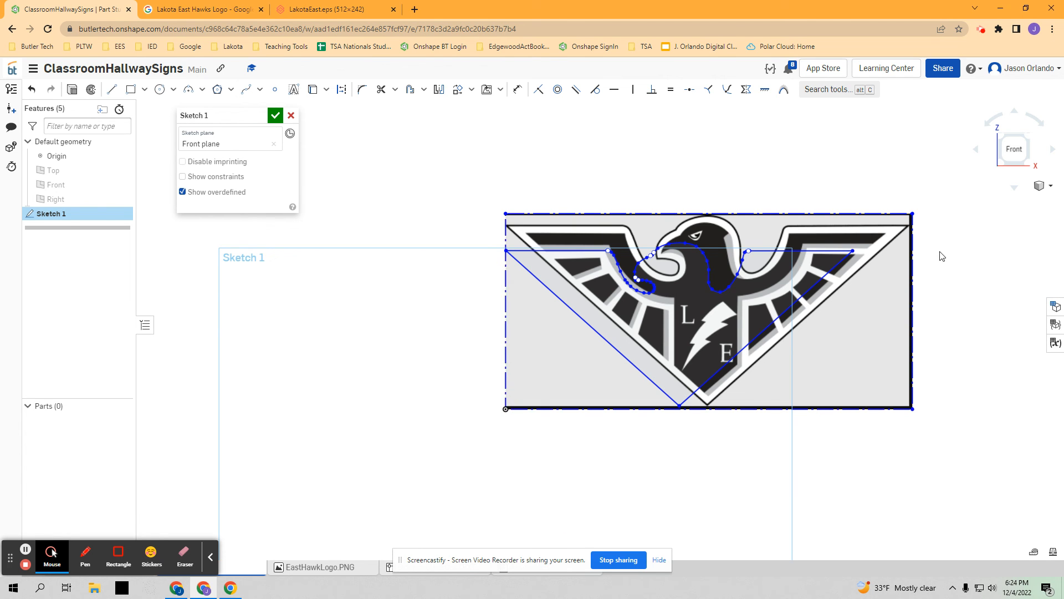
mouse_move(913, 214)
mouse_down()
mouse_move(1007, 394)
mouse_move(991, 438)
mouse_up()
scroll(861, 374, down, 5)
middle_drag(862, 373, 743, 348)
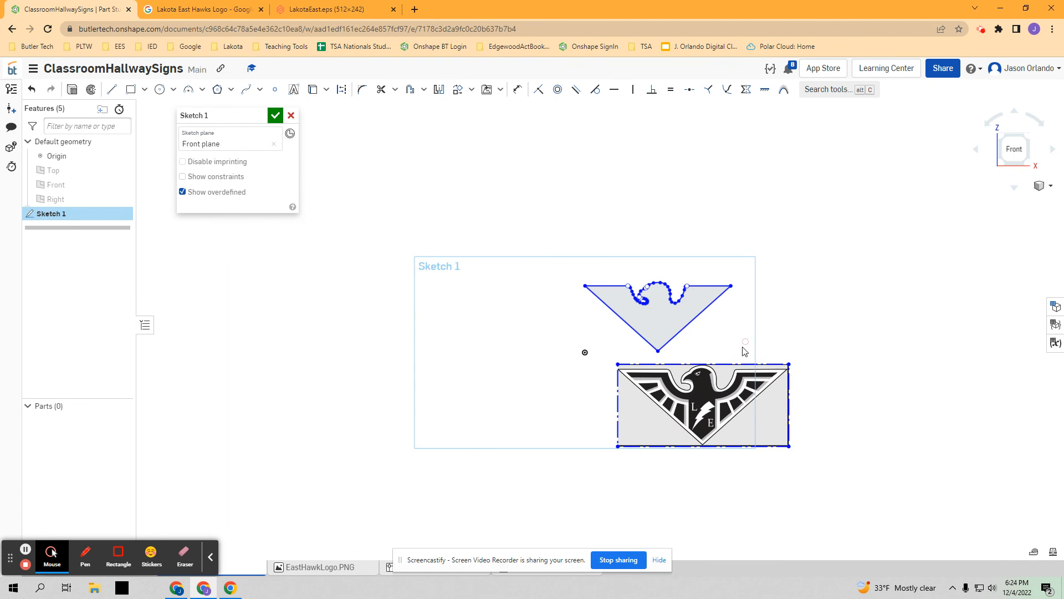
- Delete the logo image together with its frame and accept the sketch
mouse_move(619, 365)
mouse_down()
mouse_move(631, 382)
mouse_move(750, 433)
mouse_move(834, 497)
mouse_up()
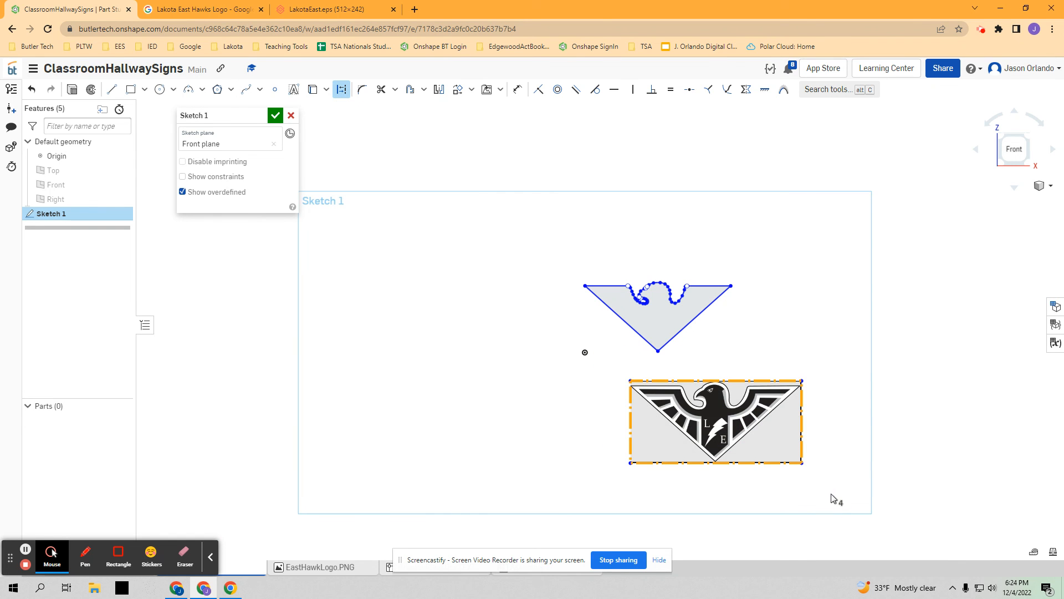
key(Delete)
scroll(732, 288, up, 5)
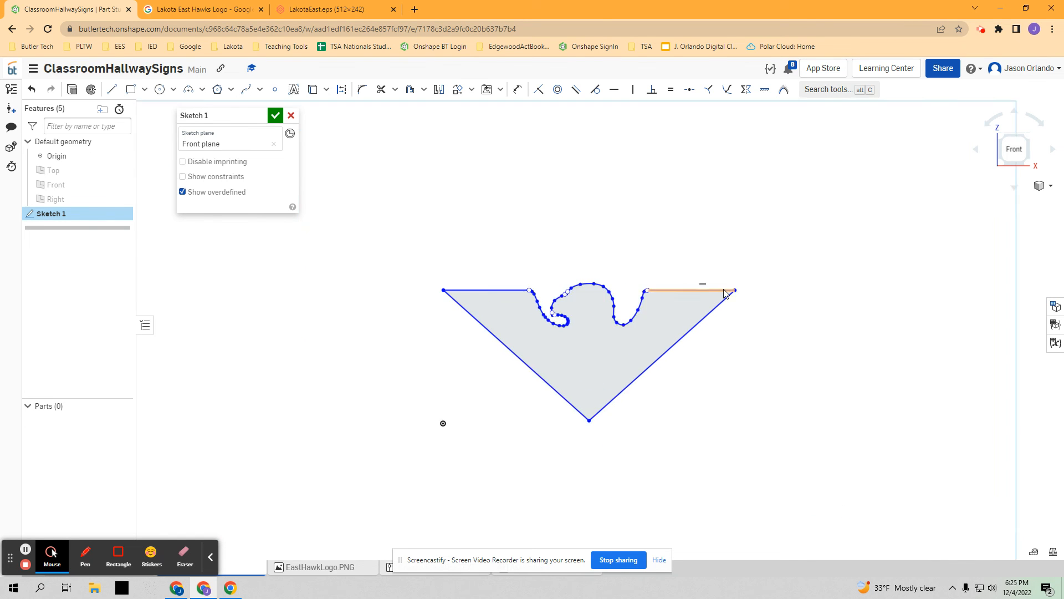
scroll(508, 318, down, 3)
middle_drag(490, 333, 567, 332)
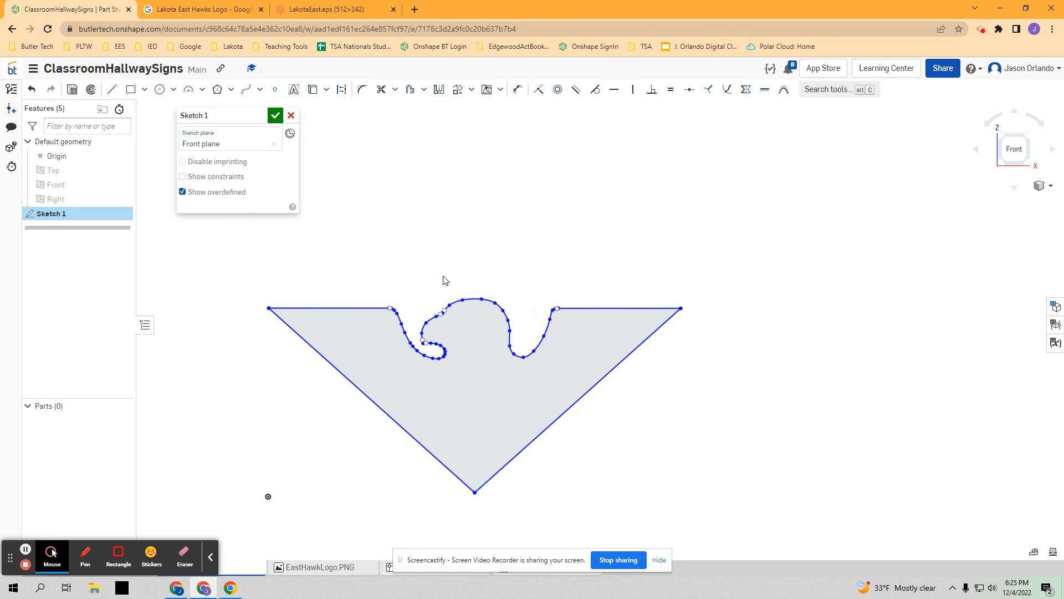
click(275, 117)
right_click(56, 215)
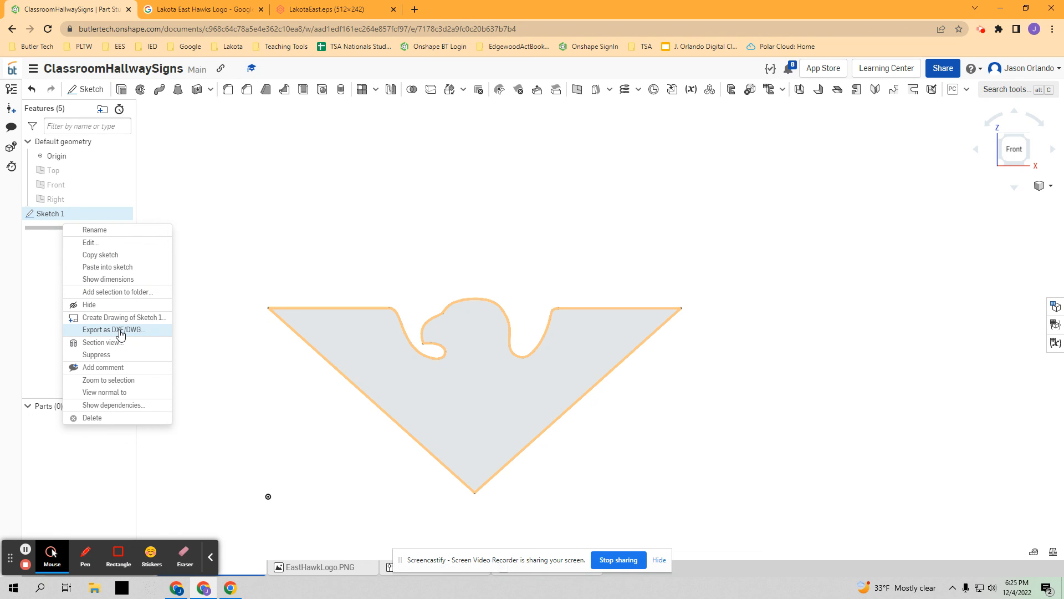
click(247, 210)
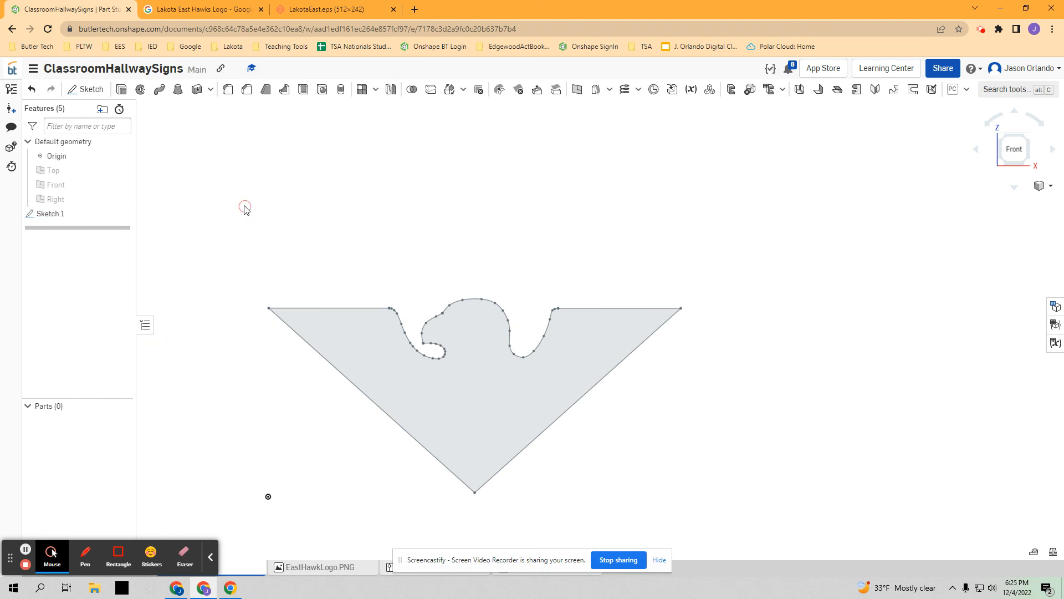
- Extrude the closed hawk outline as a new solid with a blind depth of 0.125 in
click(121, 89)
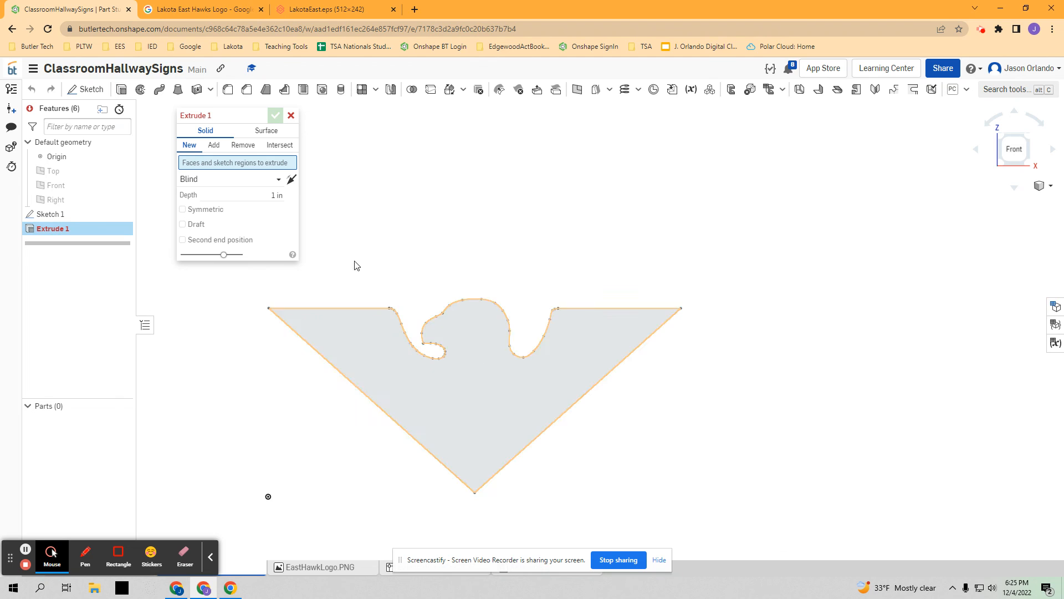
click(439, 382)
right_drag(582, 233, 568, 245)
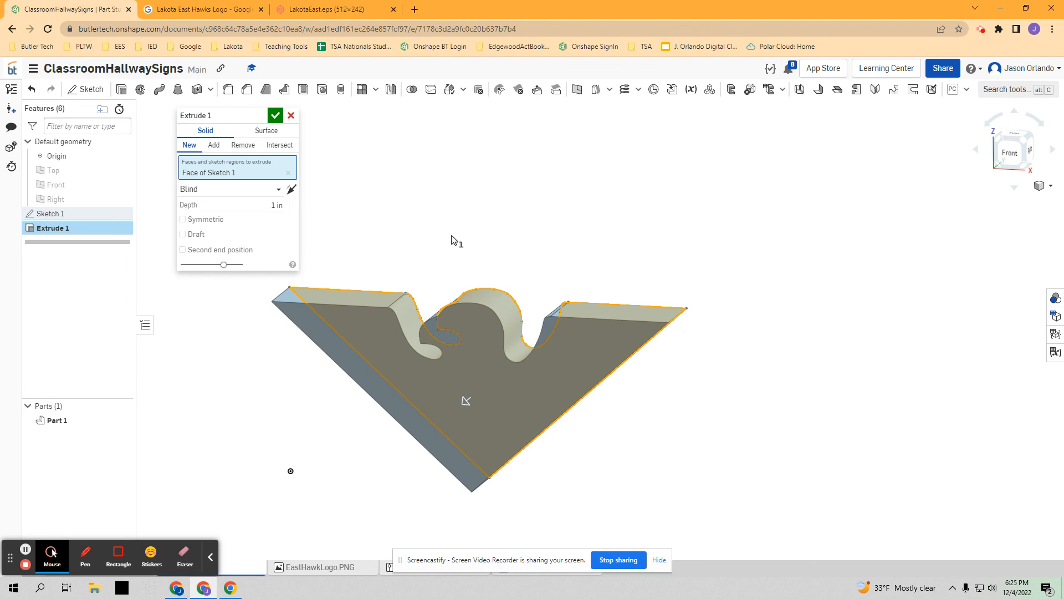
click(254, 205)
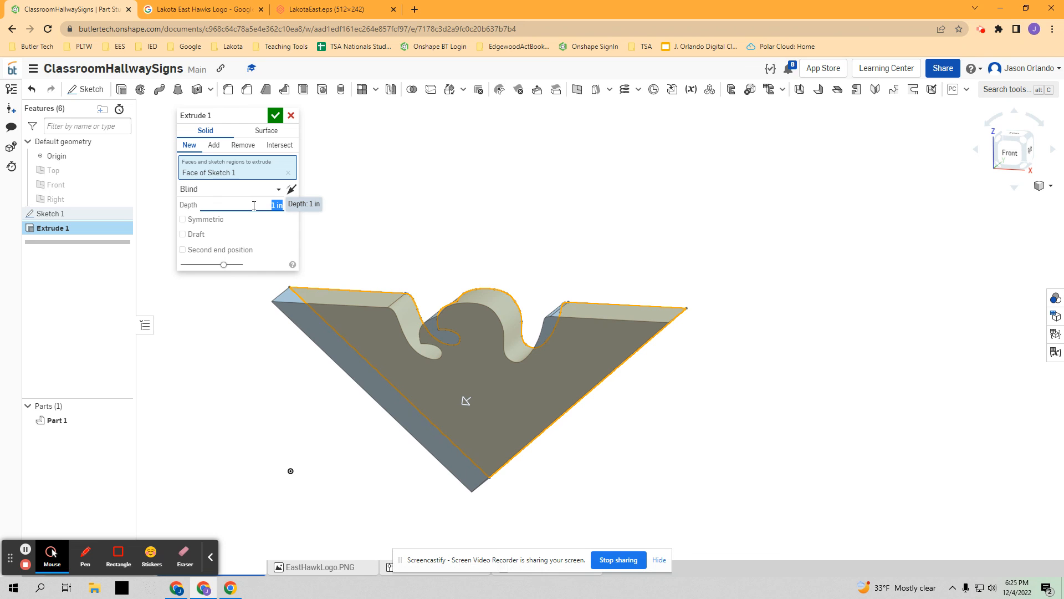
key(Return)
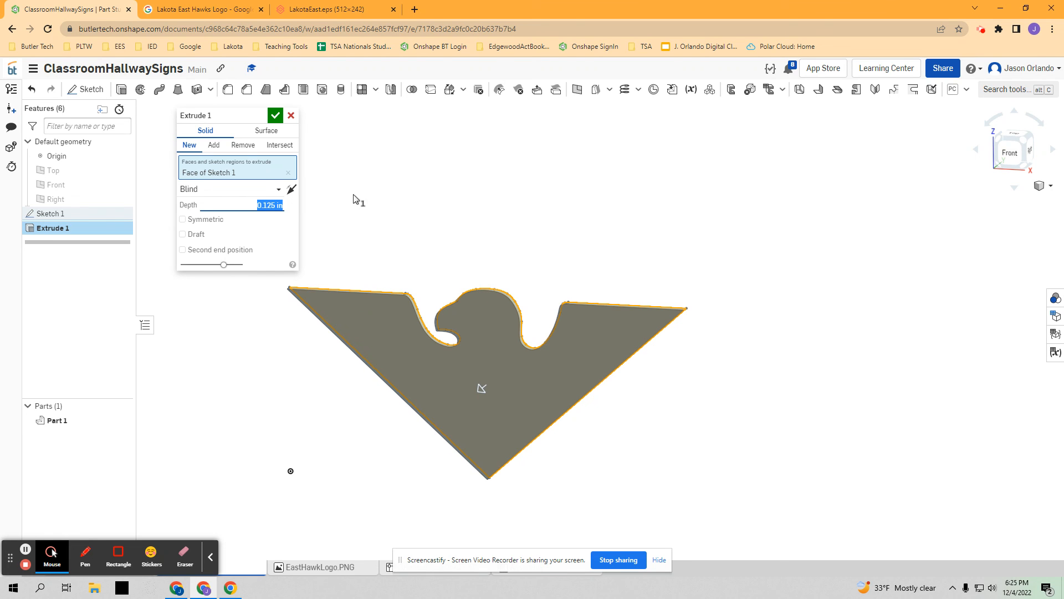
click(277, 116)
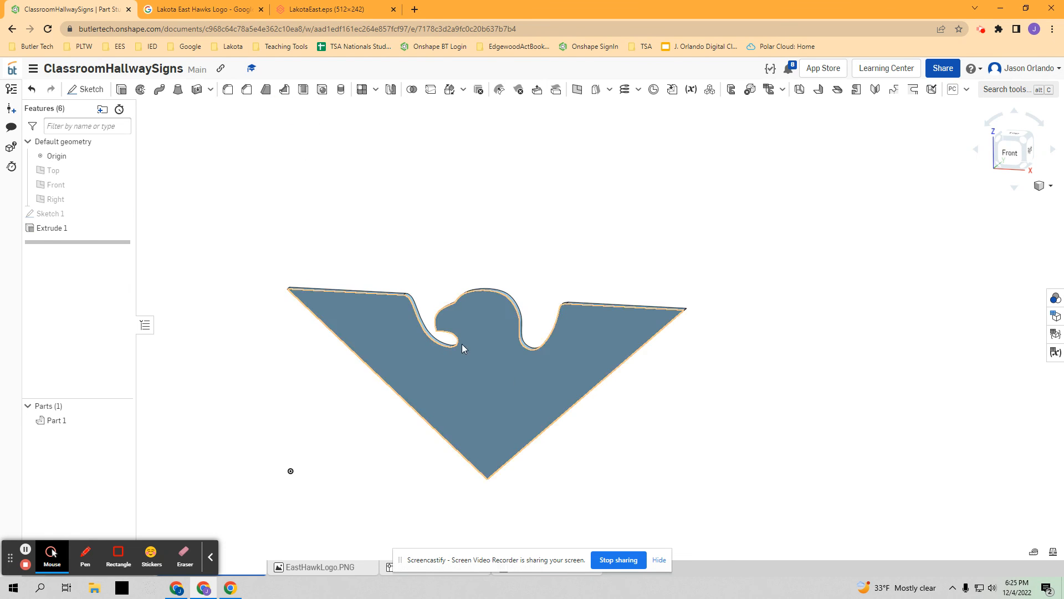
- Start a DXF/DWG export of the hawk part's front face and choose DXF as the format
scroll(534, 288, up, 2)
middle_drag(525, 273, 539, 209)
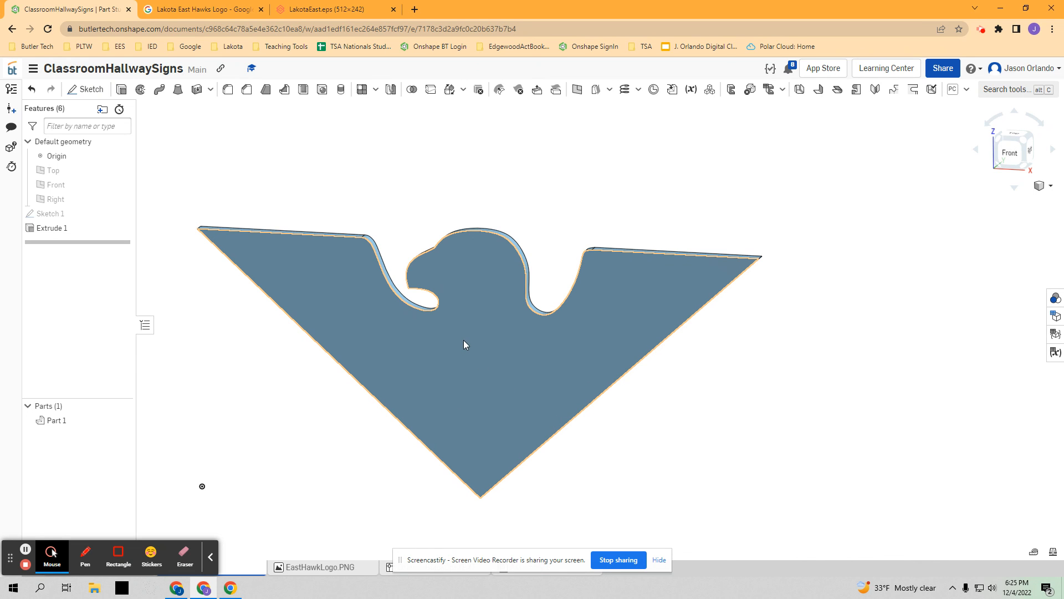
right_click(488, 347)
click(558, 238)
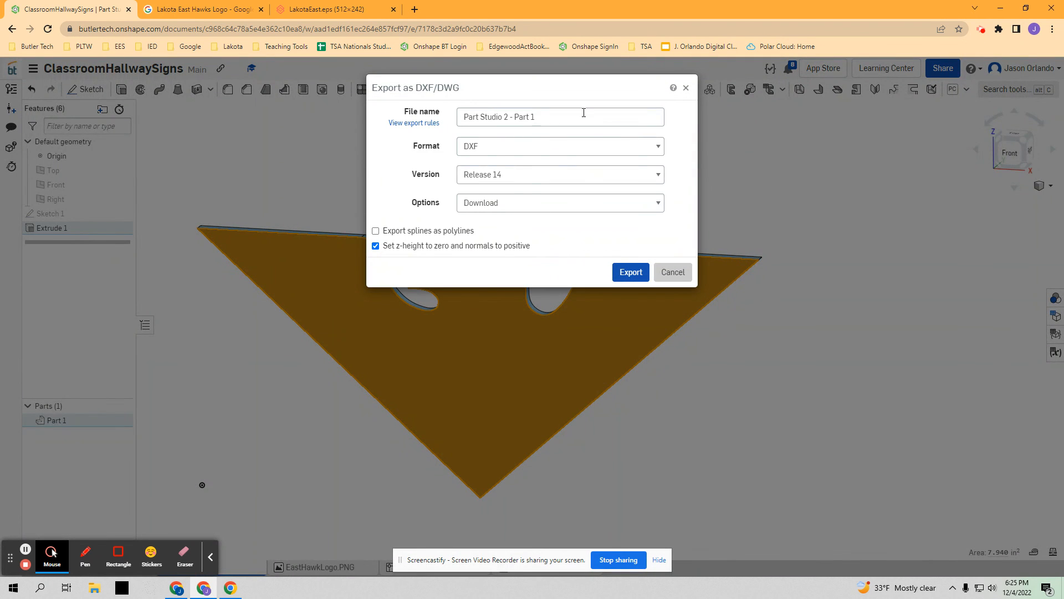
click(482, 152)
click(482, 162)
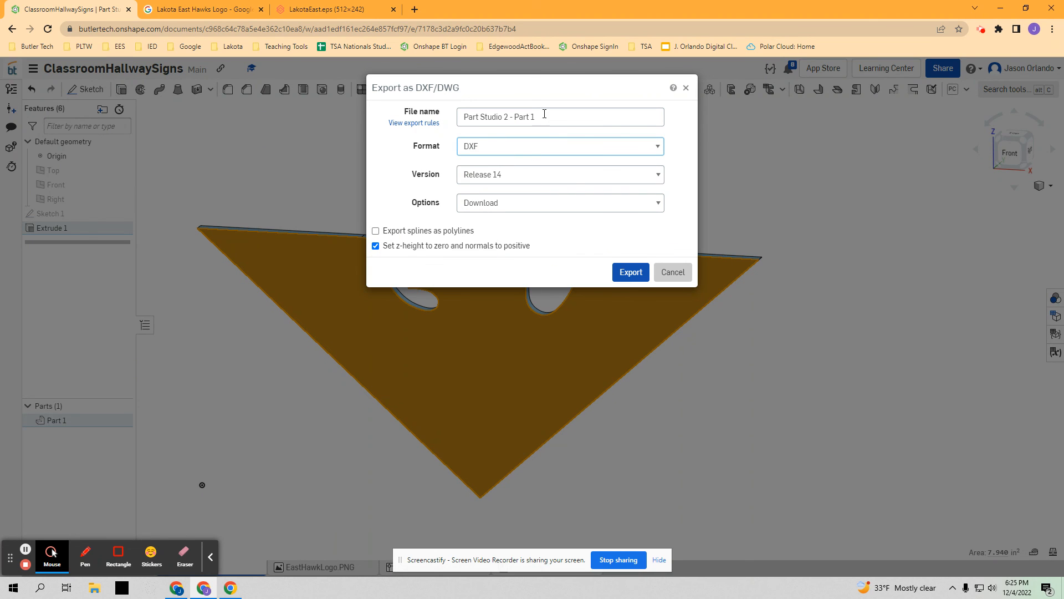